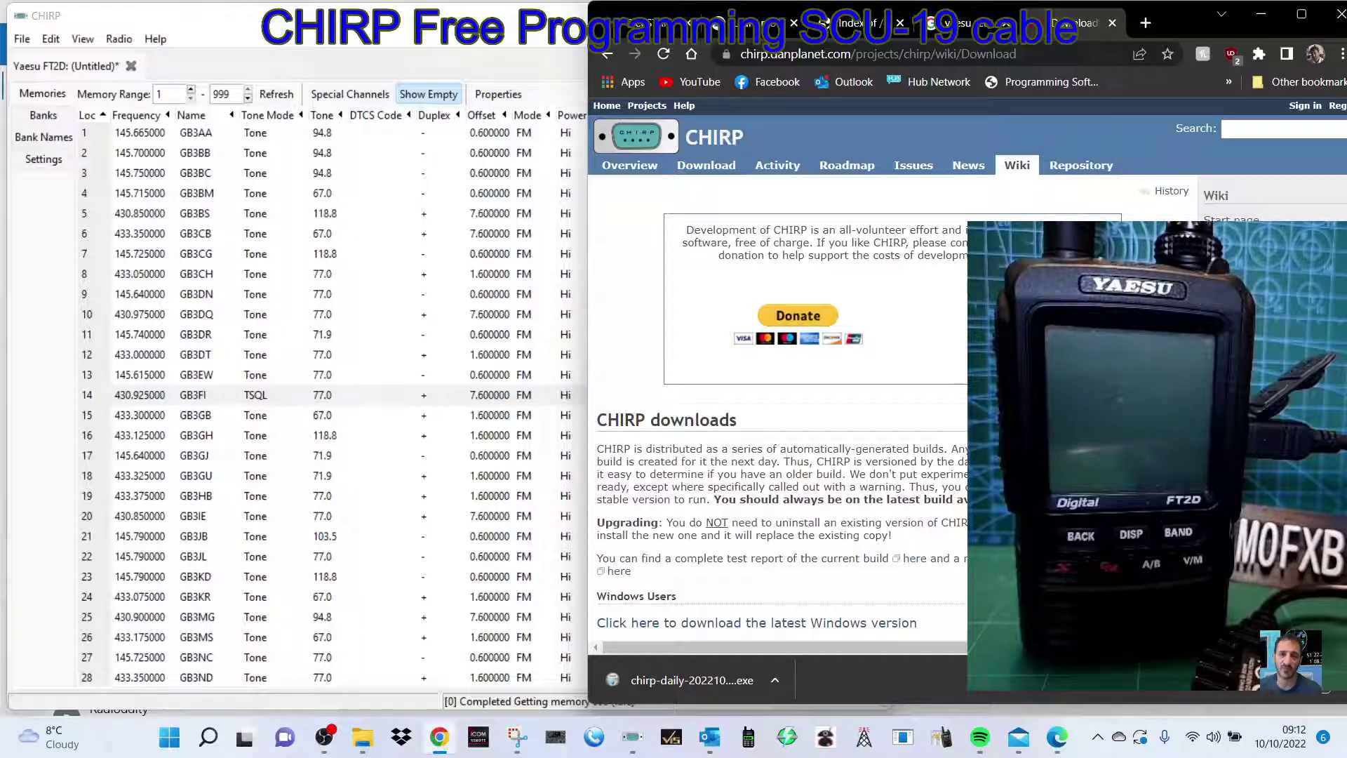
Glance at the SCU-19 image results, review the CHIRP download page, then maximize CHIRP's FT2D memory list
key(ctrl+shift+Tab)
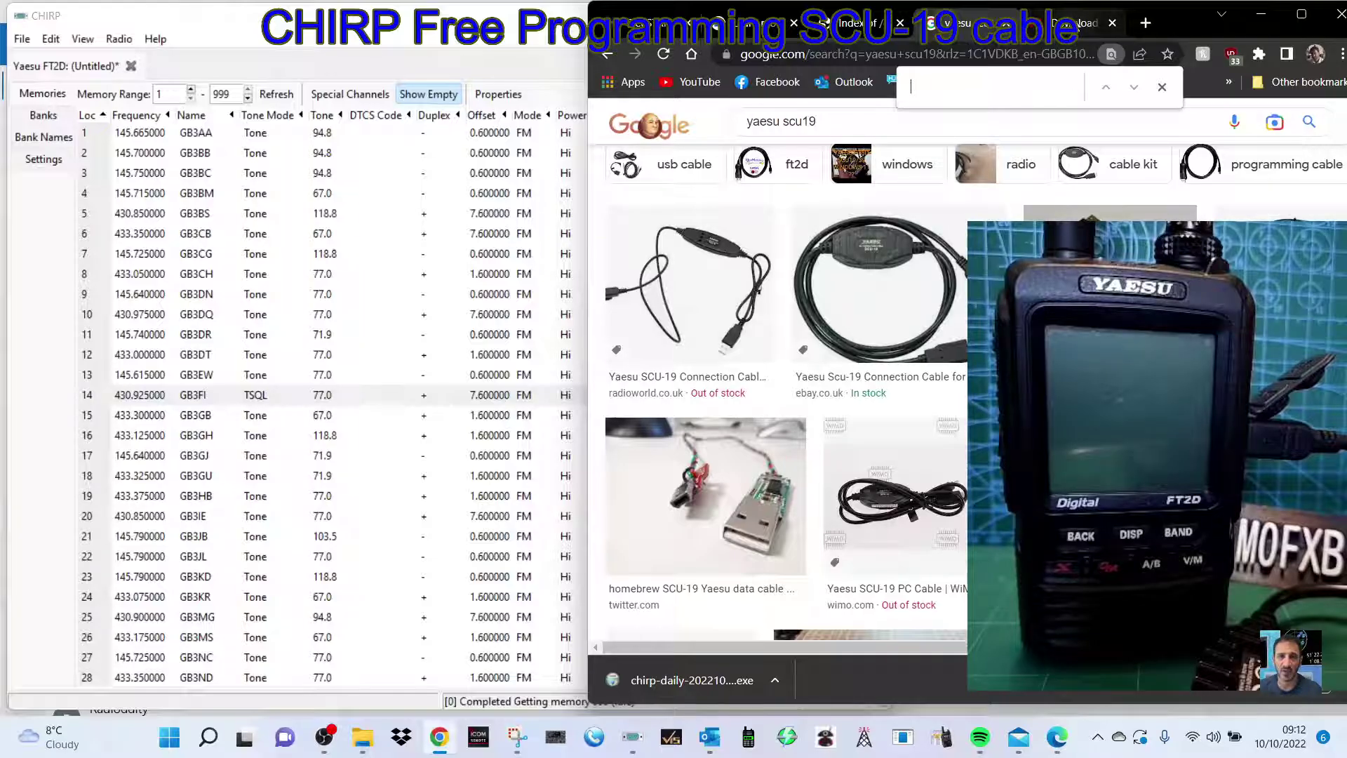
key(ctrl+Tab)
scroll(884, 377, down, 5)
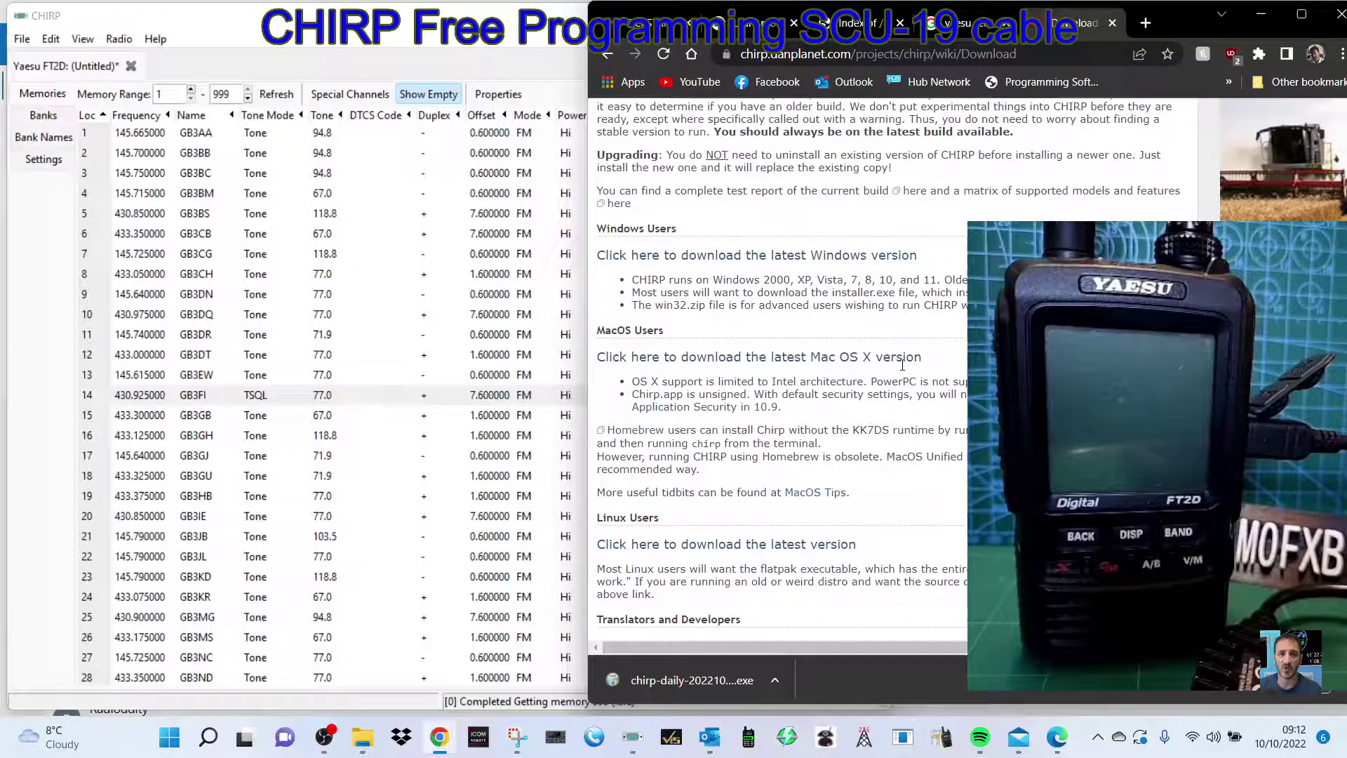
scroll(887, 358, up, 5)
scroll(897, 330, down, 3)
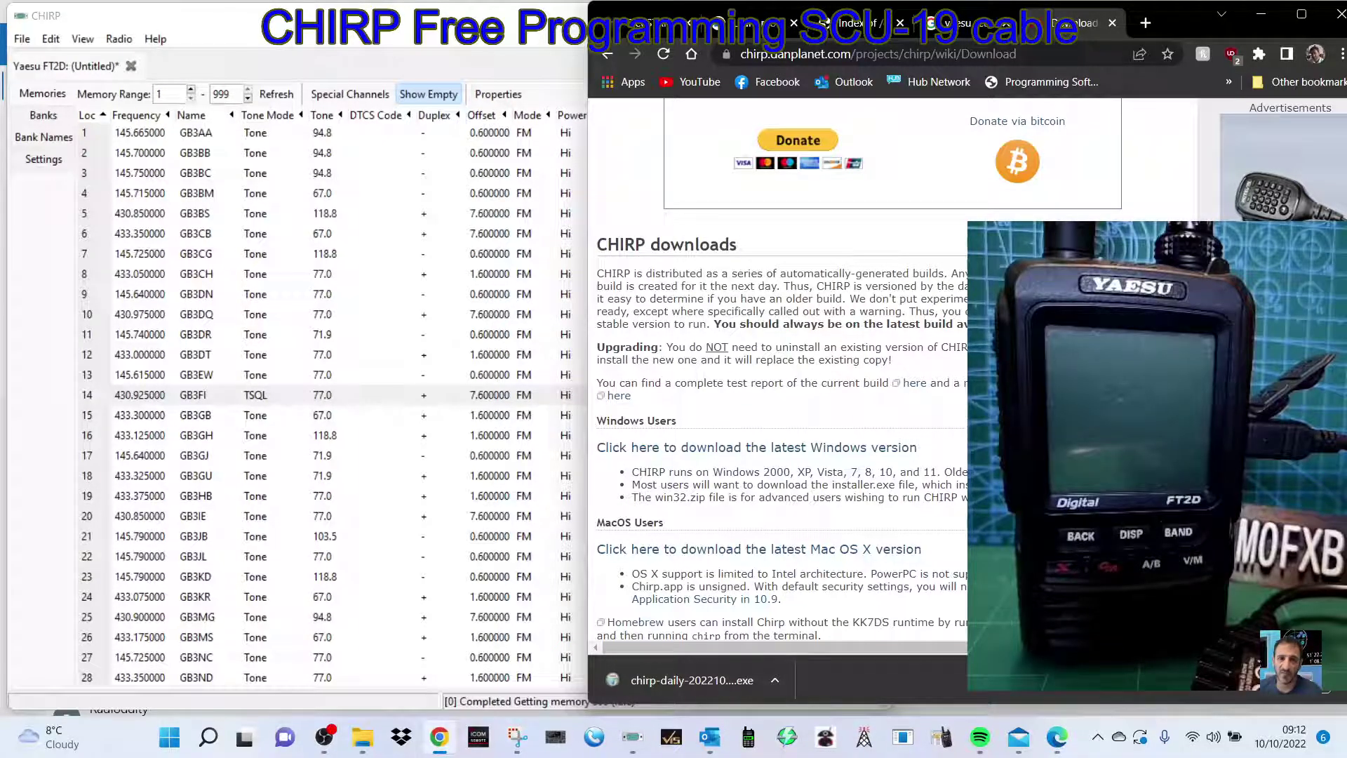
click(404, 21)
double_click(652, 9)
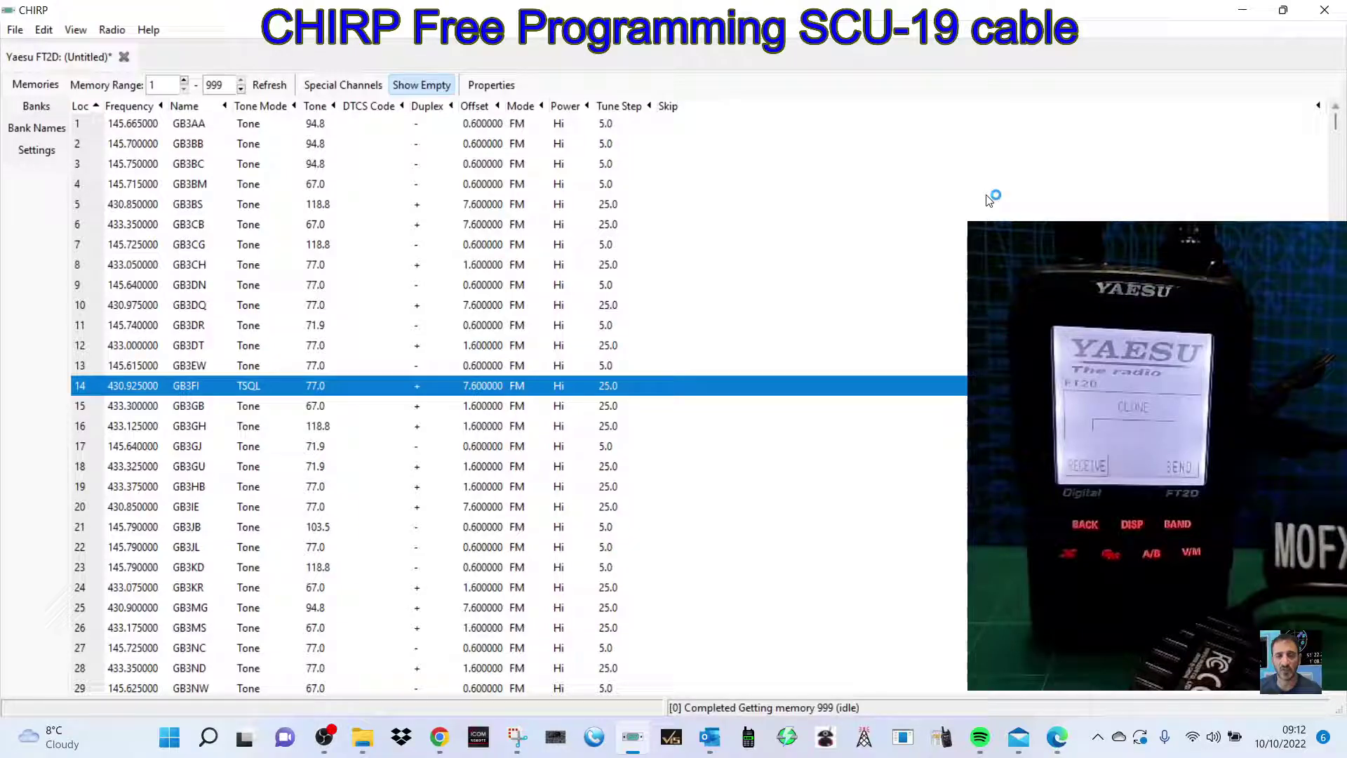
Start Download From Radio and reposition and widen the Radio dialog showing COM10, Yaesu, FT2D
click(111, 30)
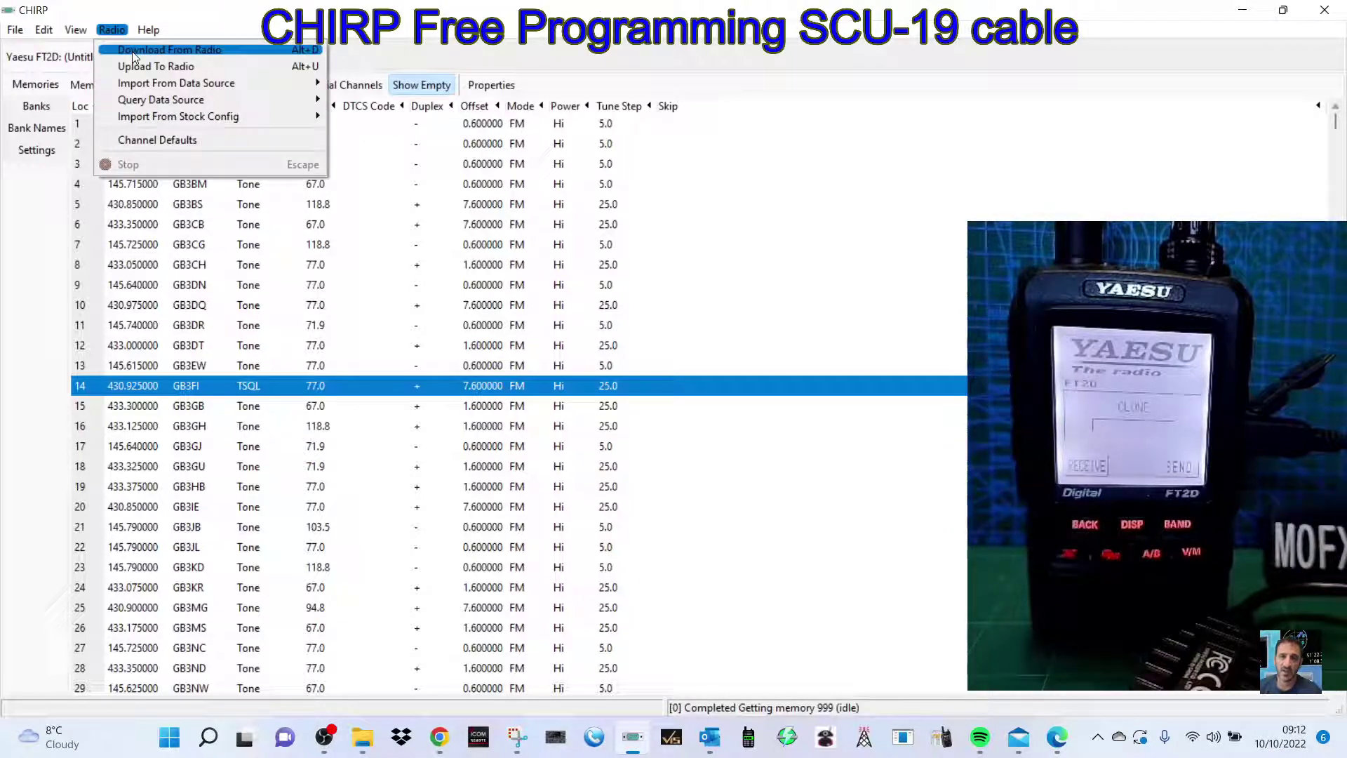
click(132, 52)
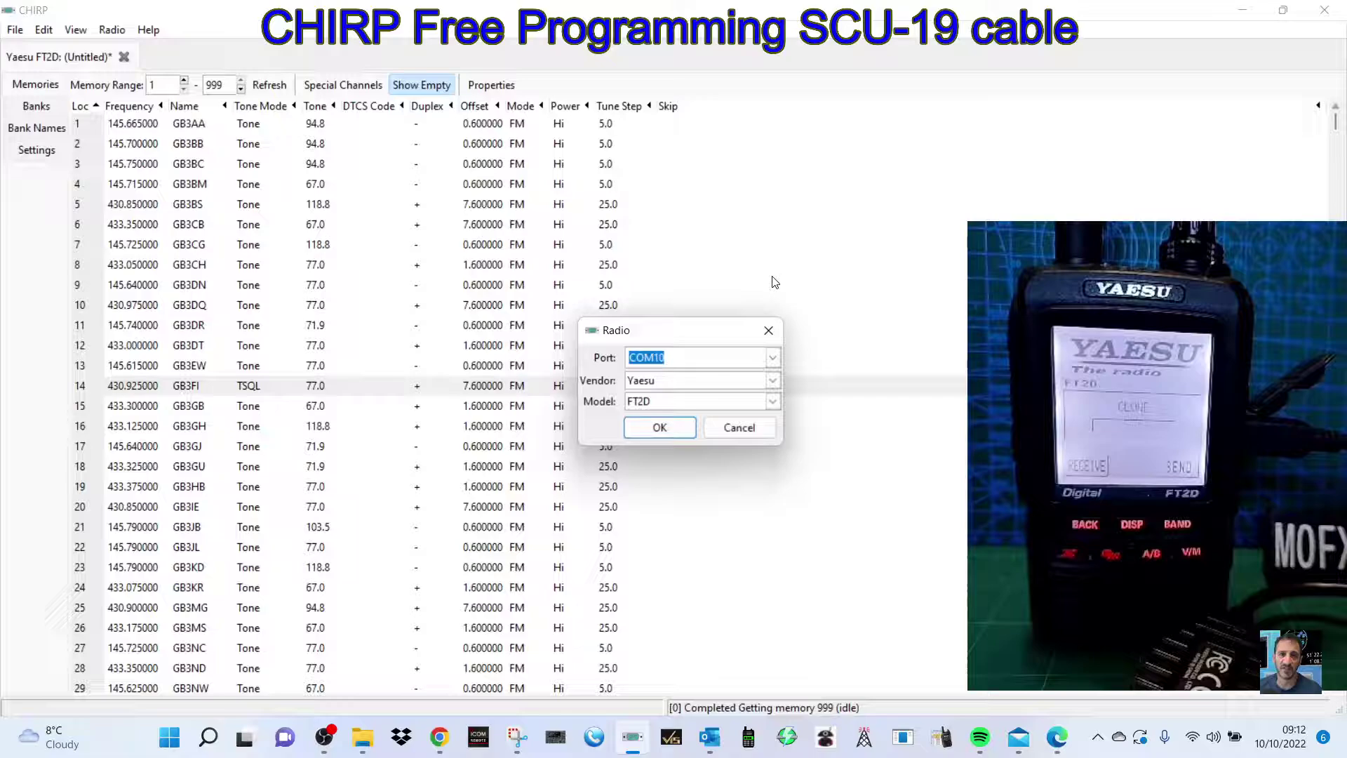
drag(713, 331, 365, 160)
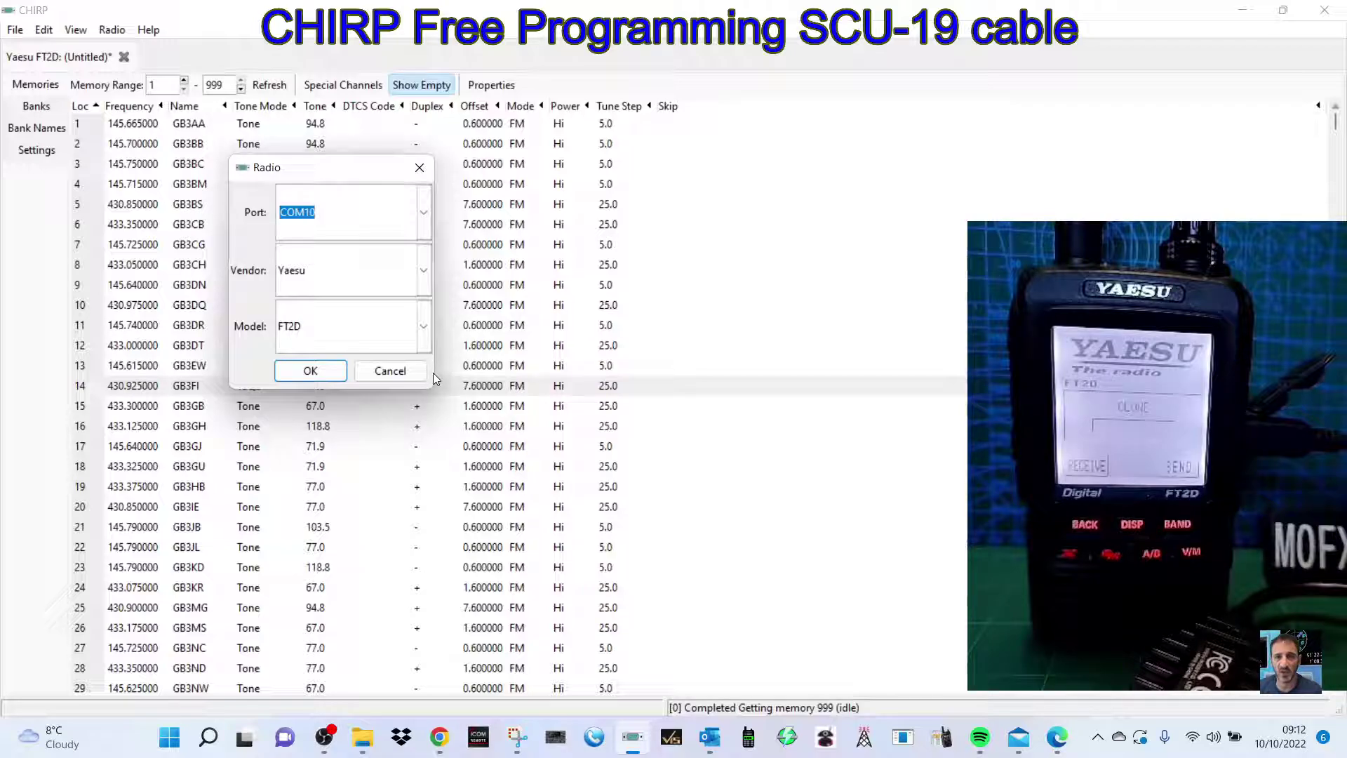
drag(434, 373, 592, 379)
drag(460, 168, 358, 166)
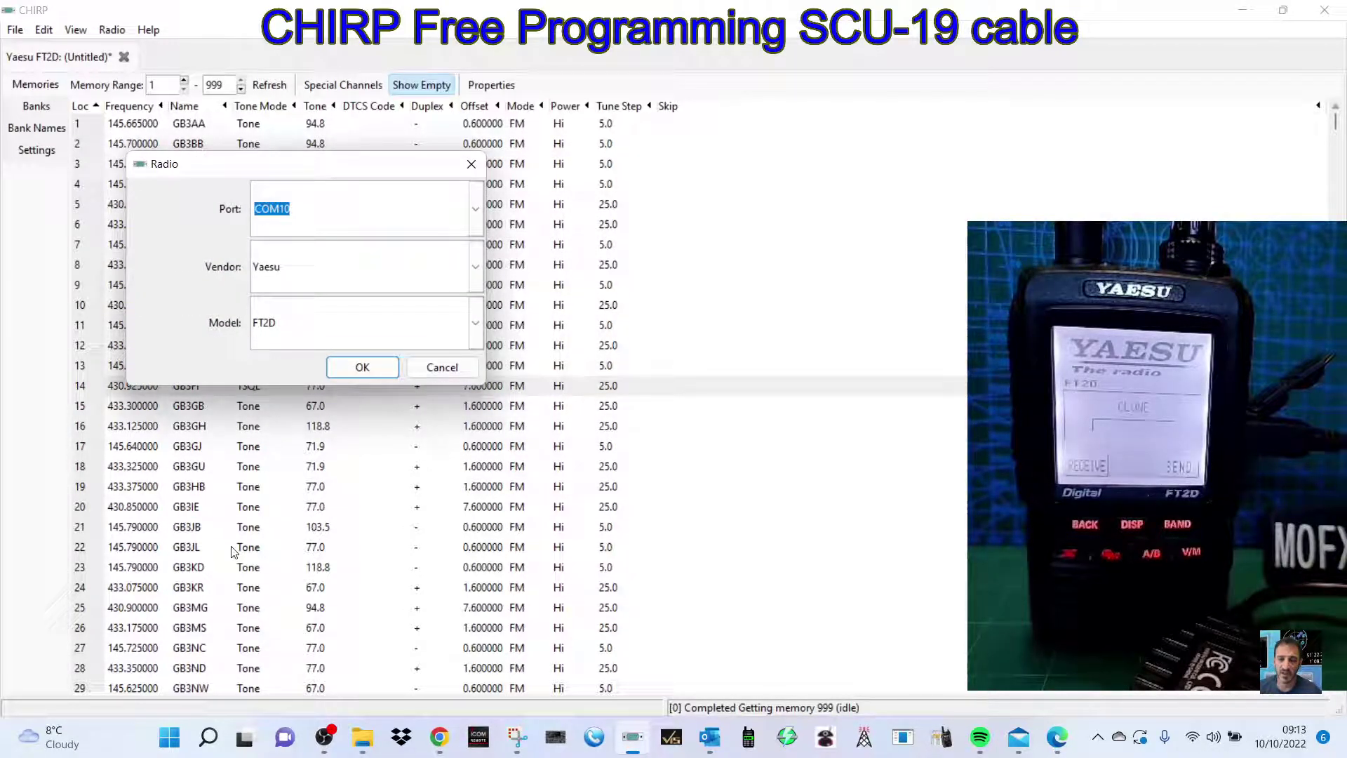
right_click(167, 741)
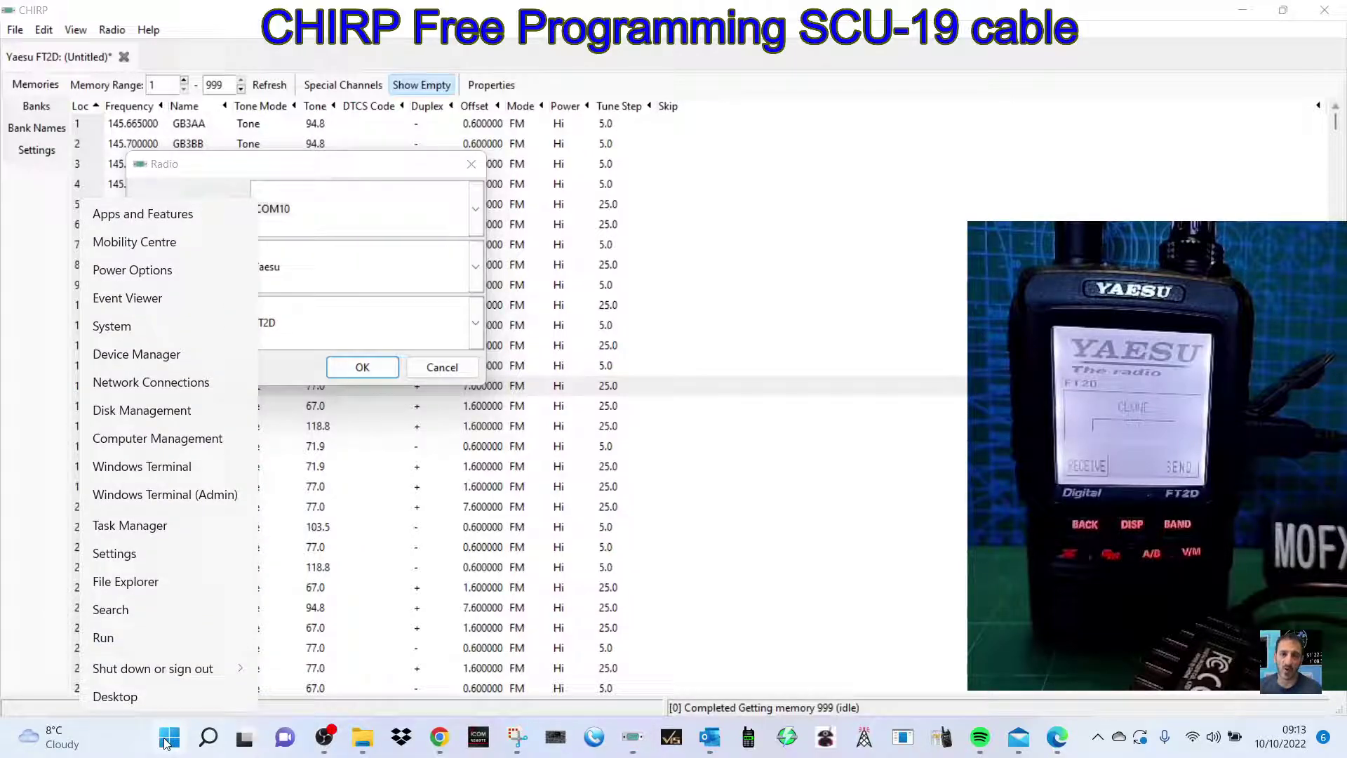
click(153, 365)
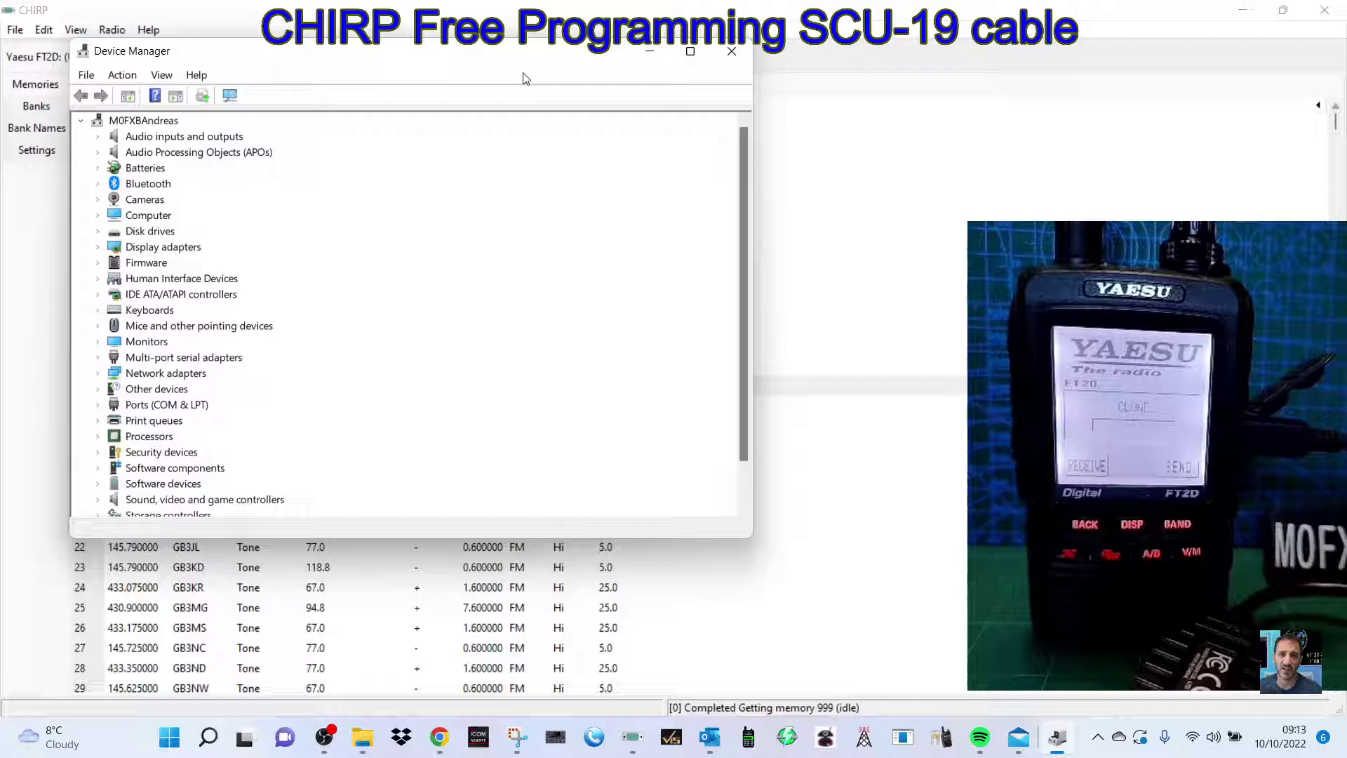
drag(534, 54, 495, 61)
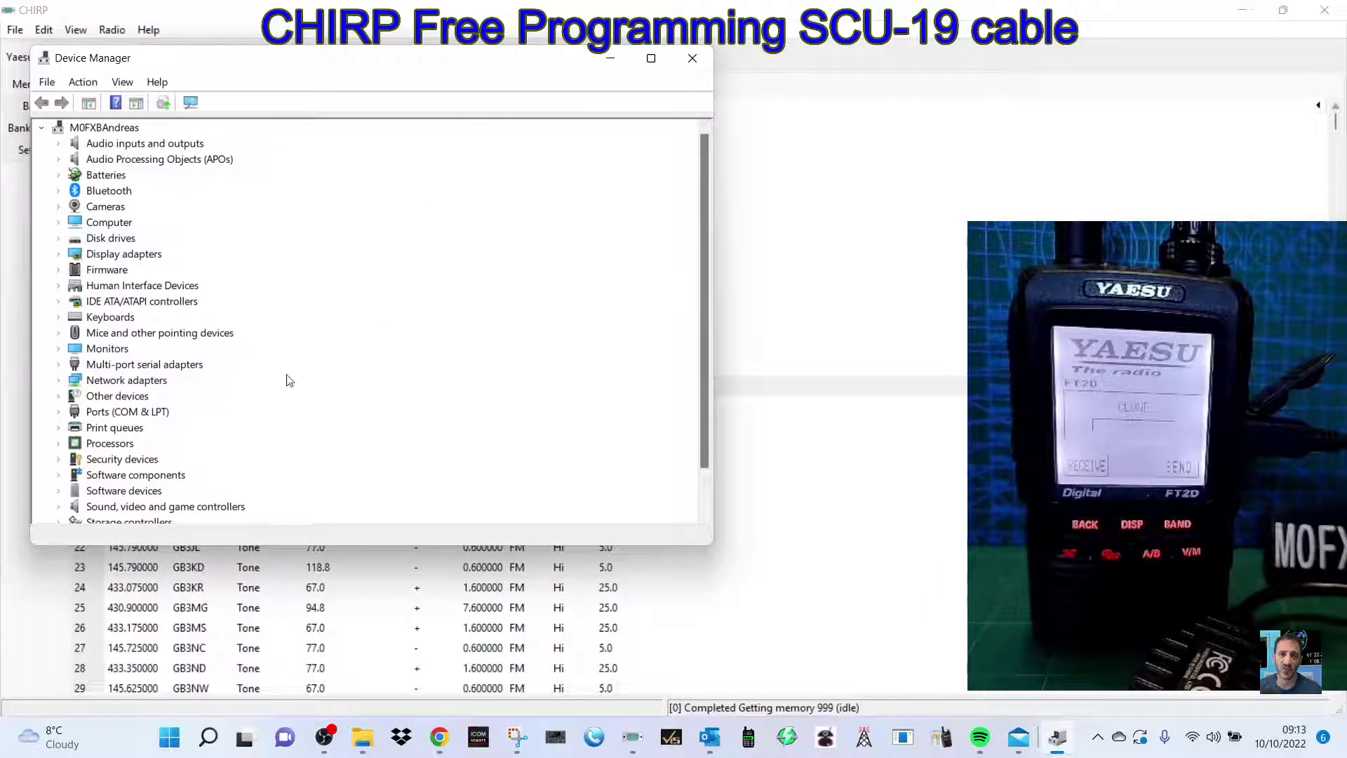
double_click(160, 416)
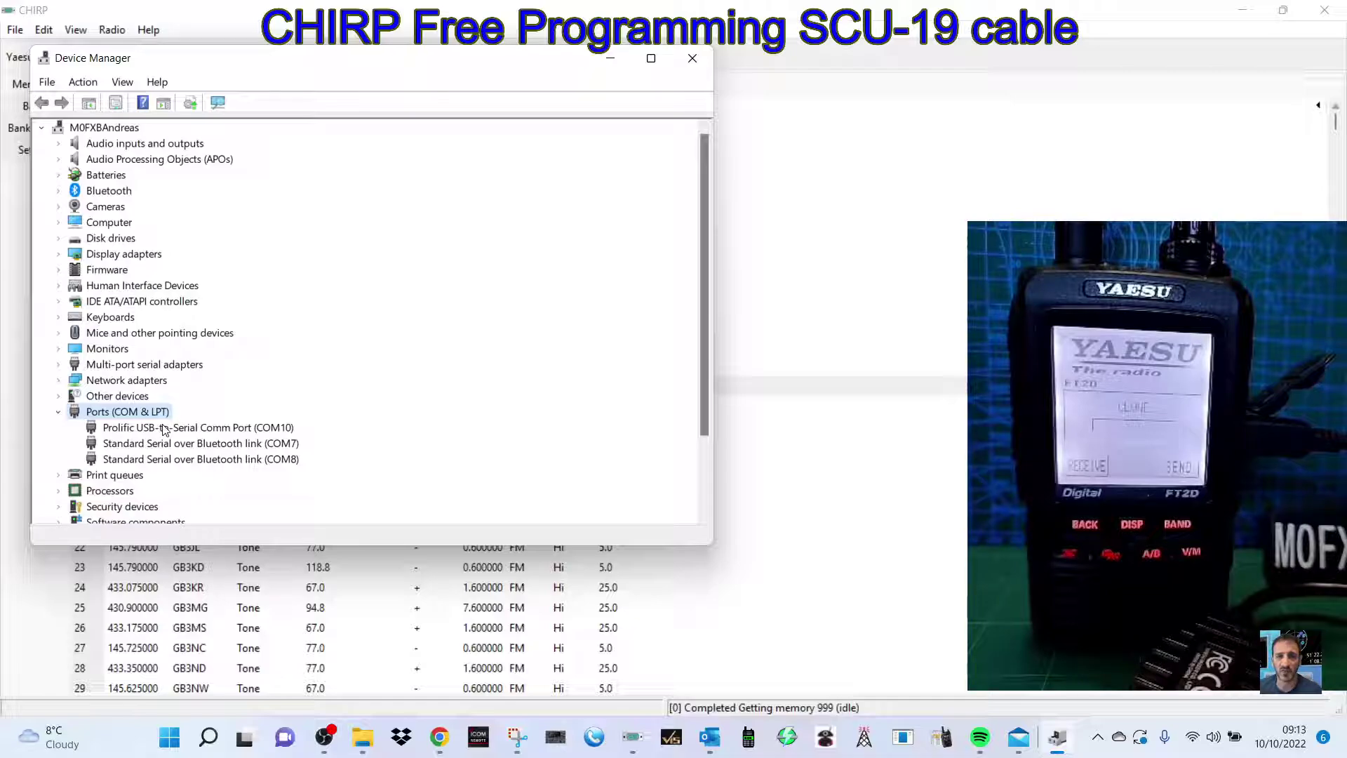
click(193, 431)
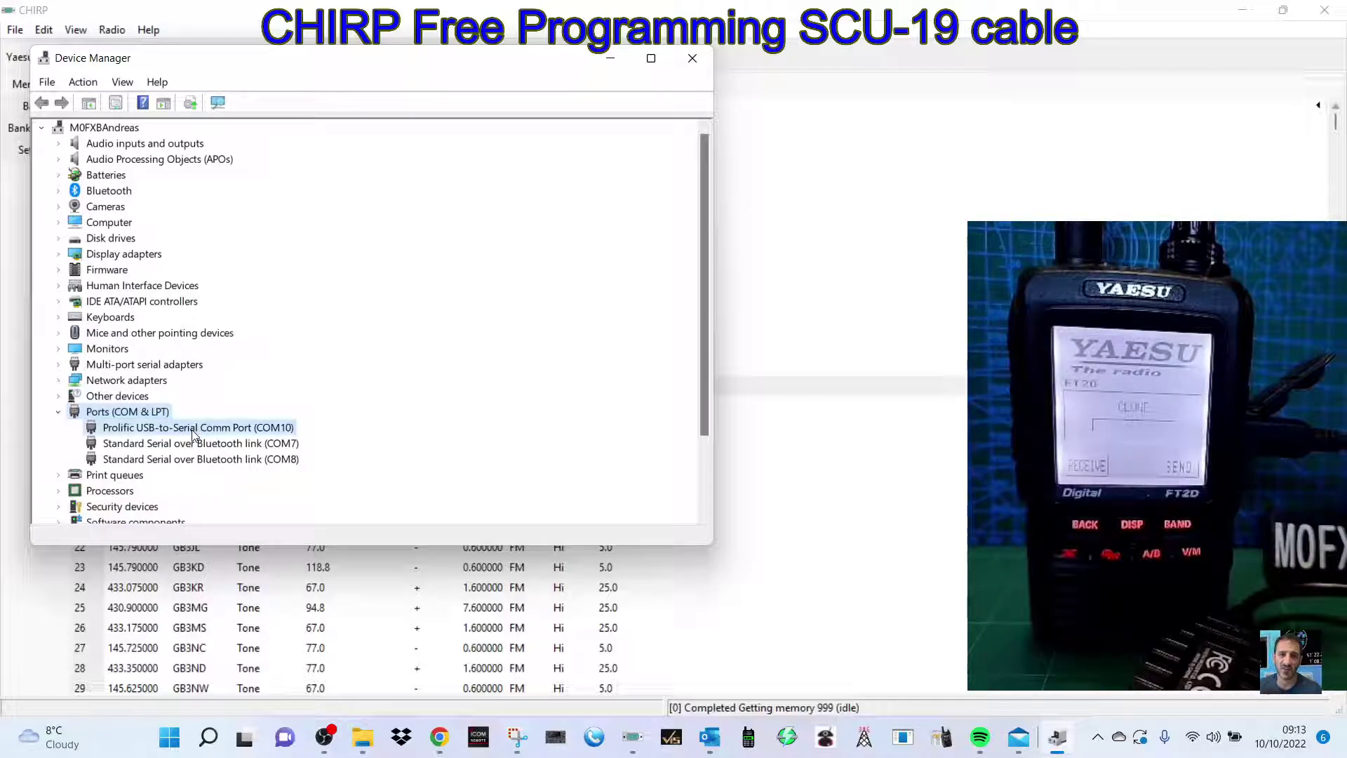
right_click(193, 432)
click(227, 441)
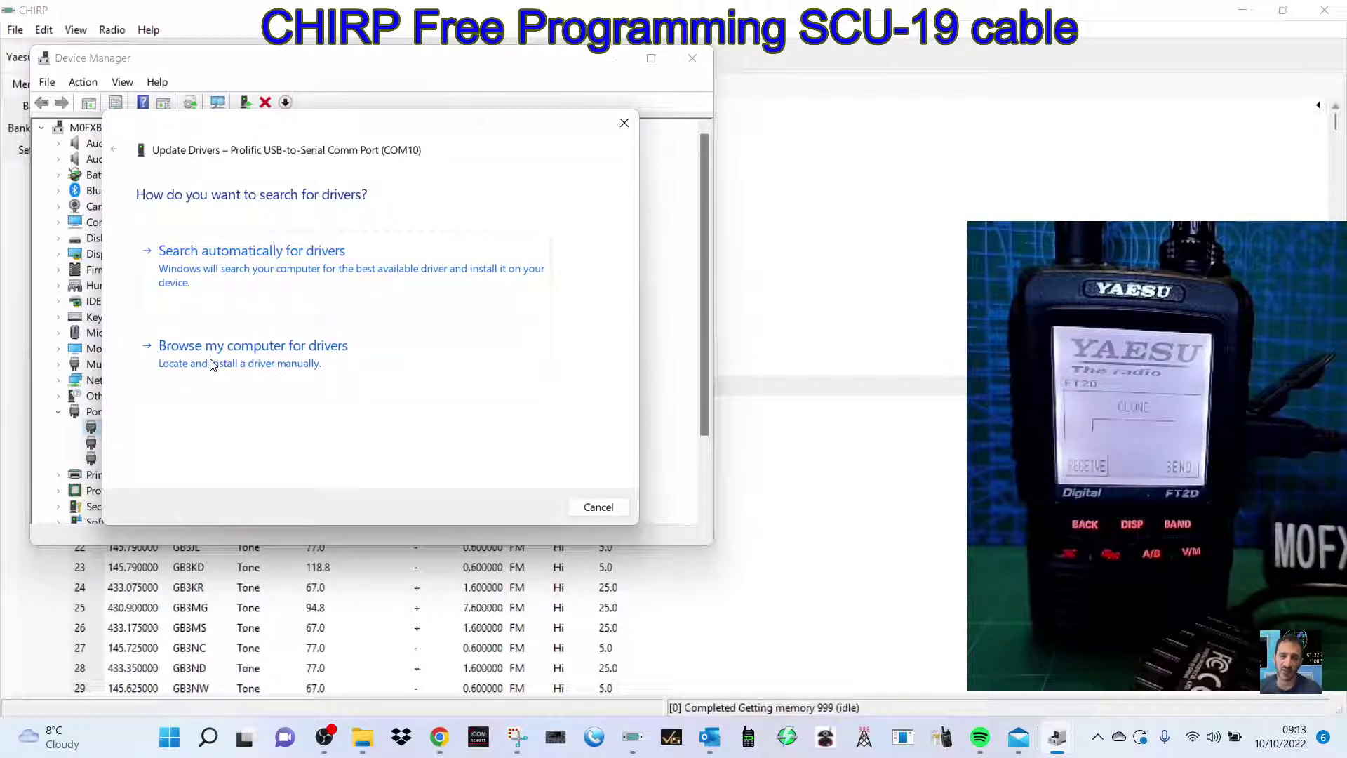
click(274, 363)
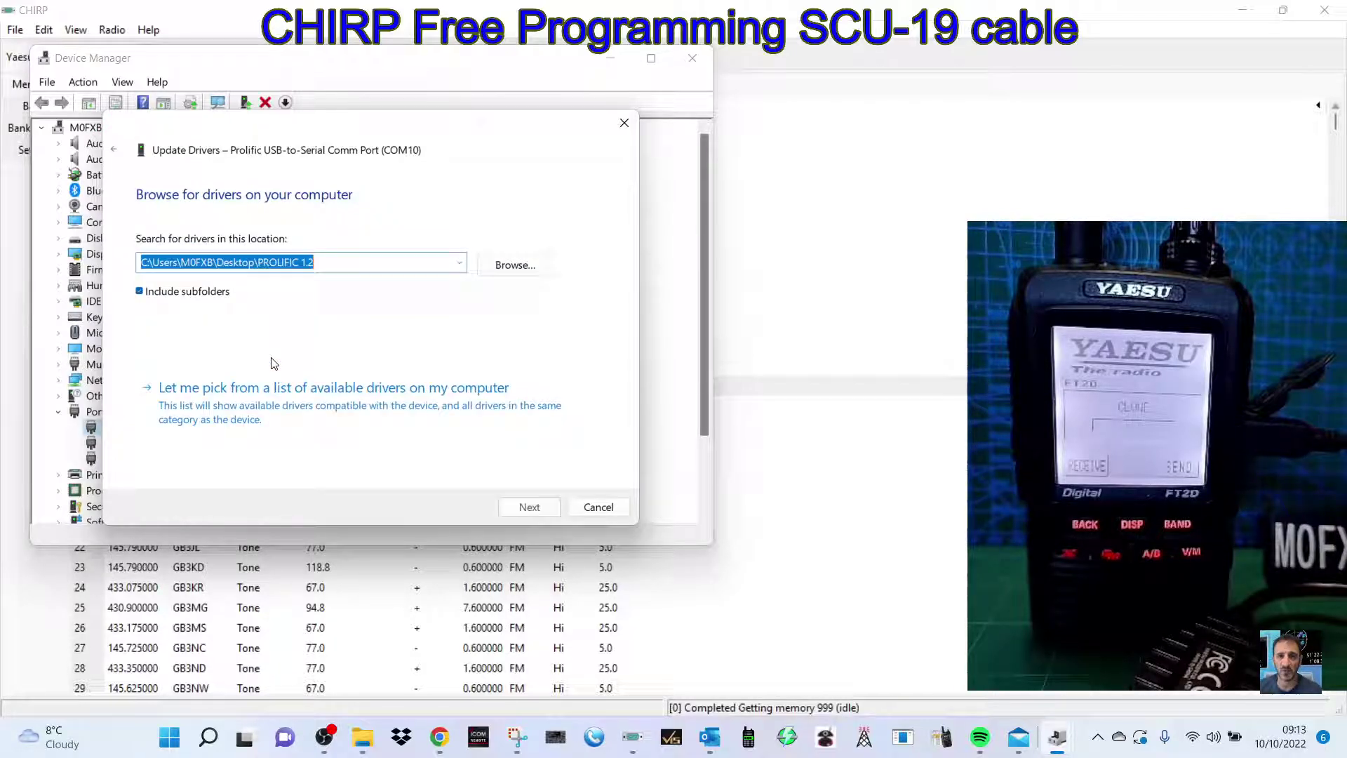
click(253, 414)
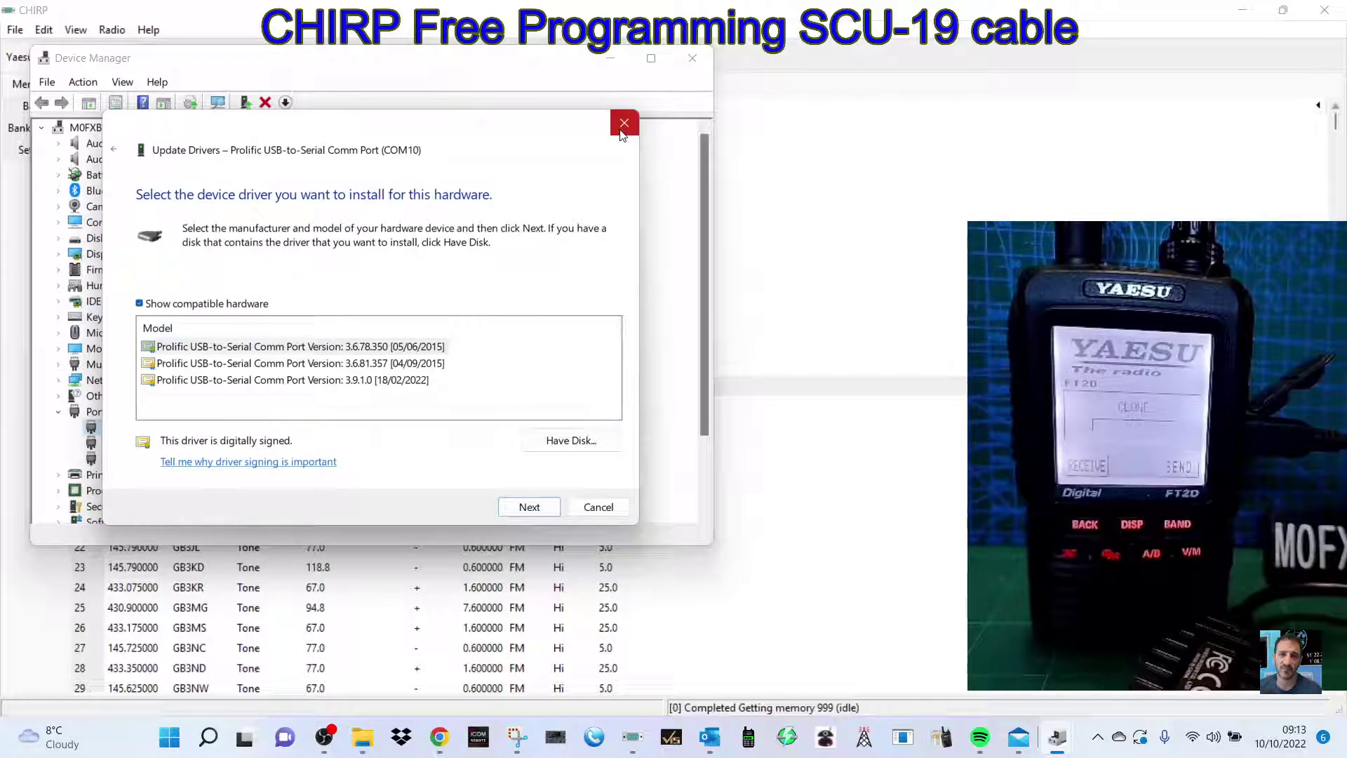
click(624, 124)
Confirm COM10, Yaesu and FT2D, and acknowledge the FT2D instructions to begin cloning
click(693, 57)
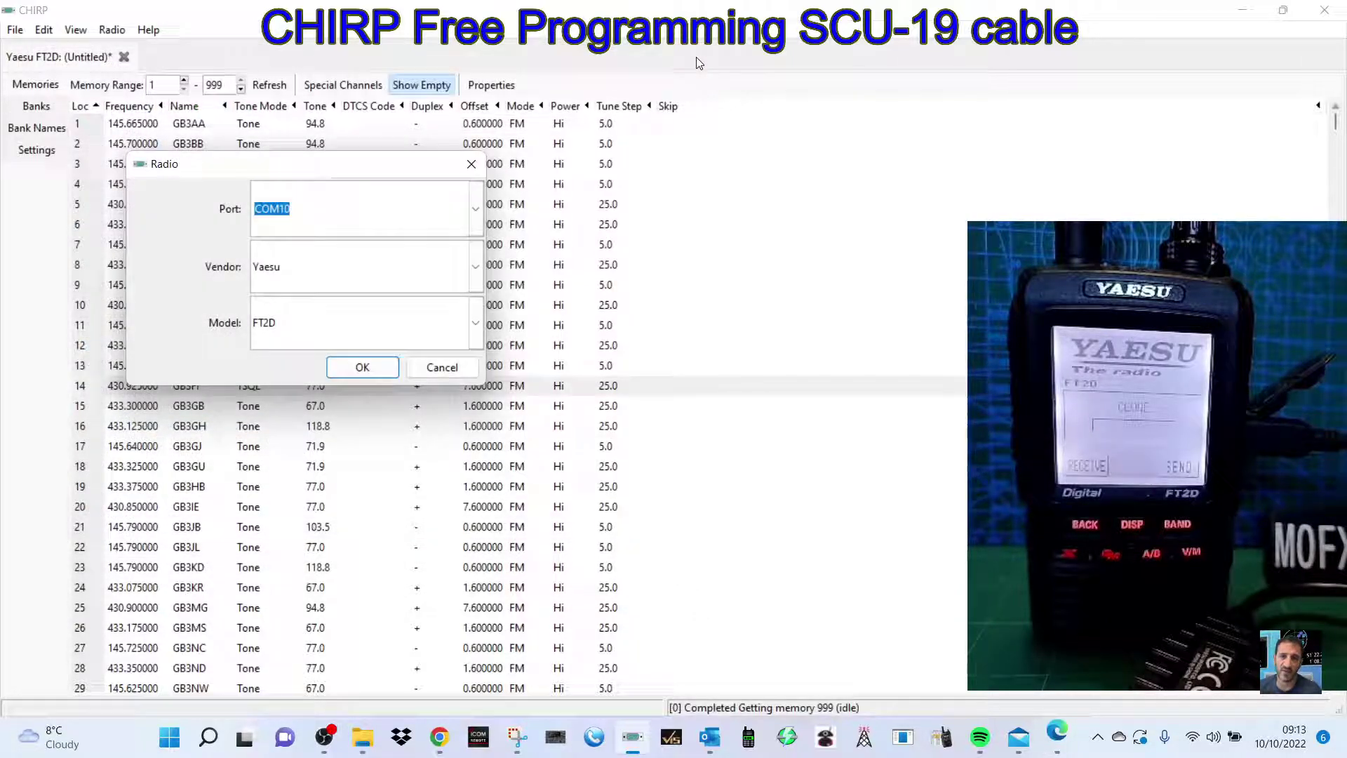
drag(355, 174, 413, 281)
click(420, 454)
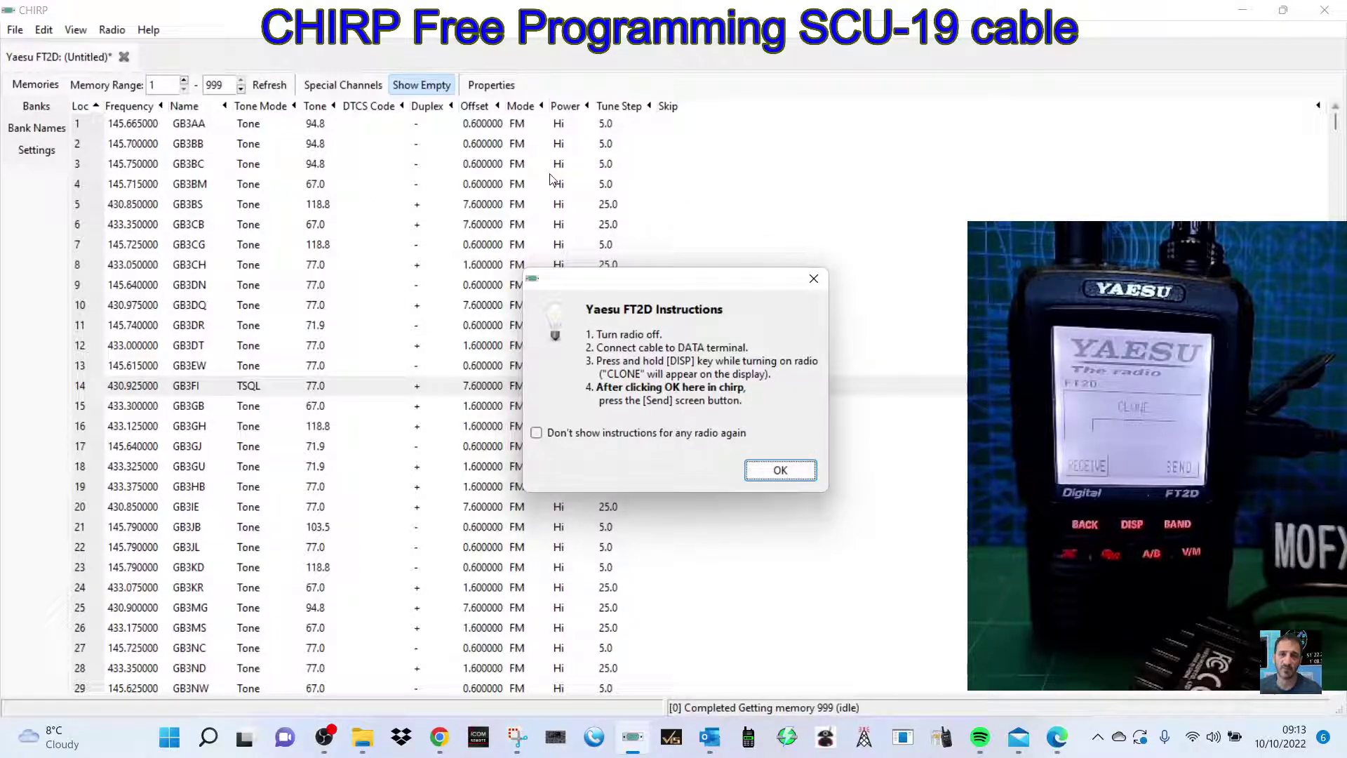
drag(709, 283, 340, 209)
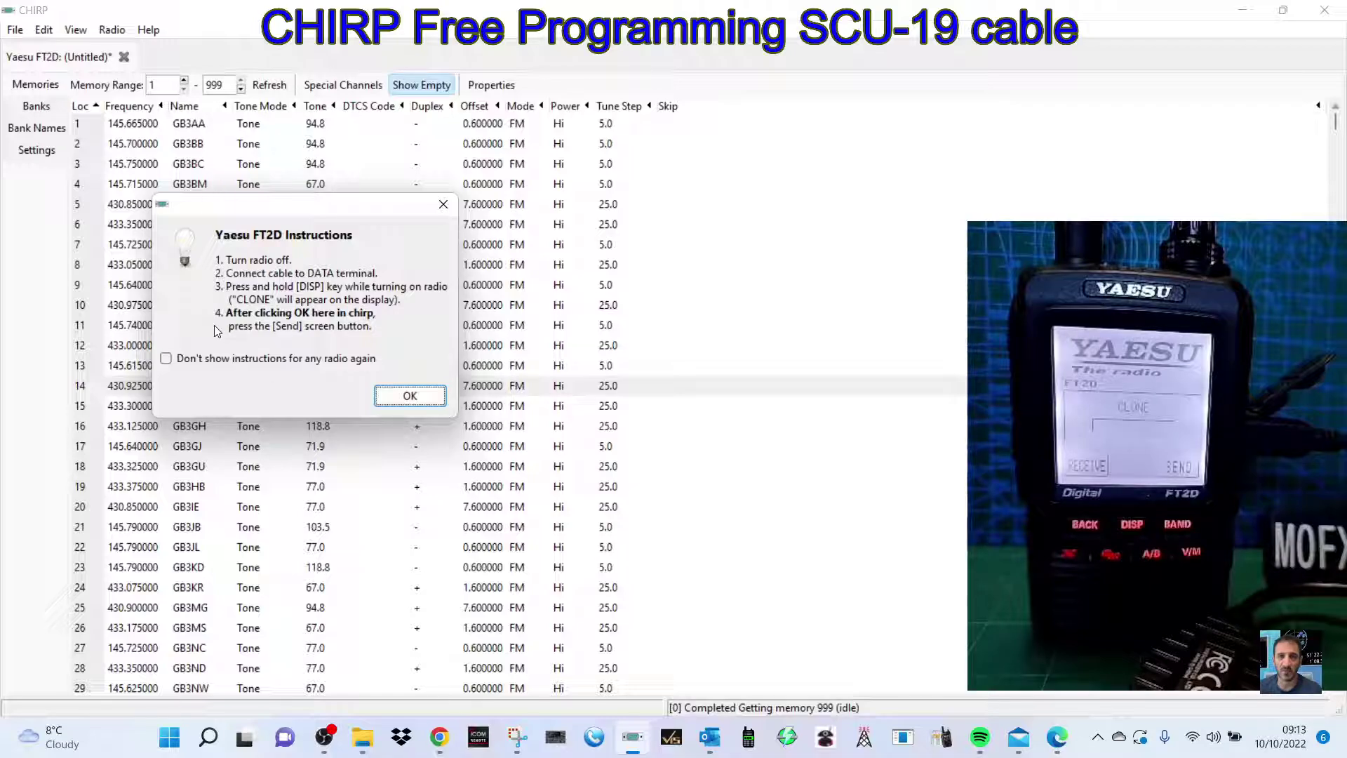
click(386, 397)
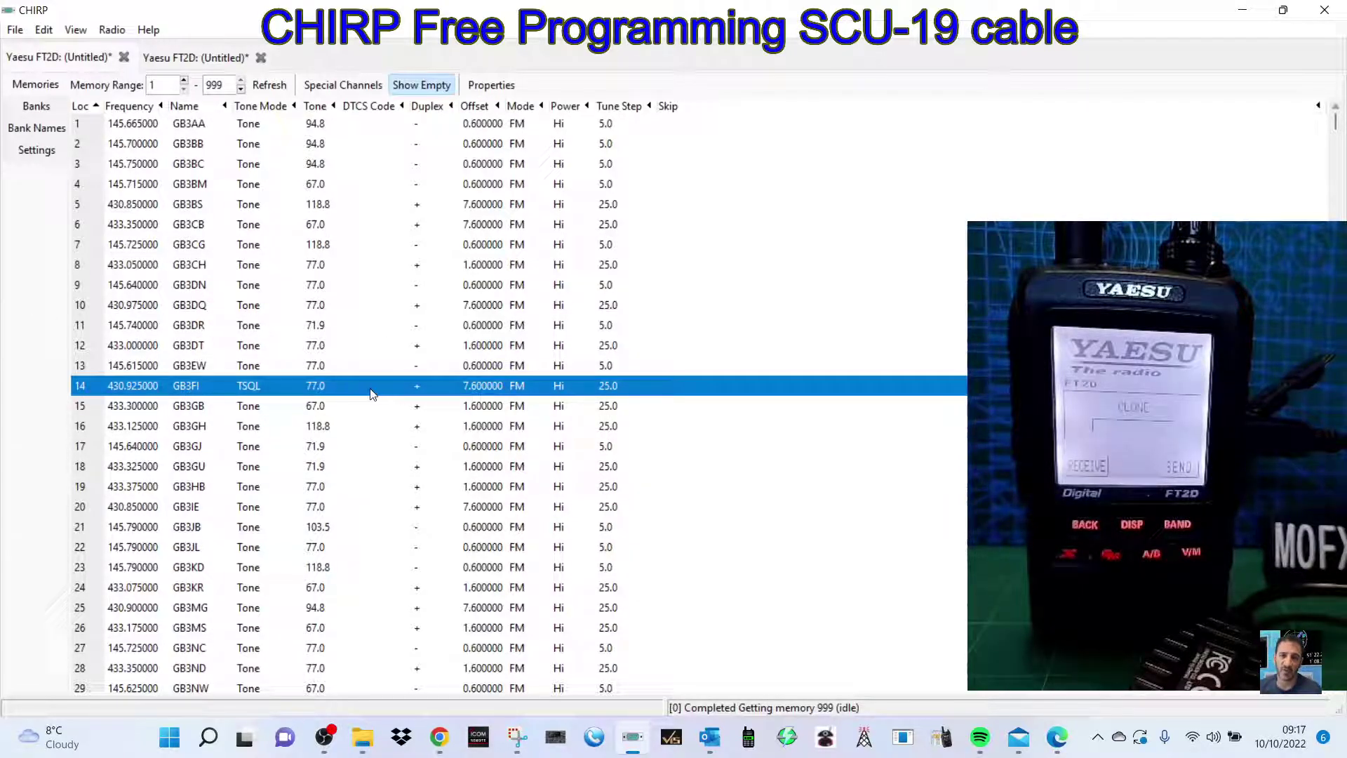
scroll(376, 381, down, 7)
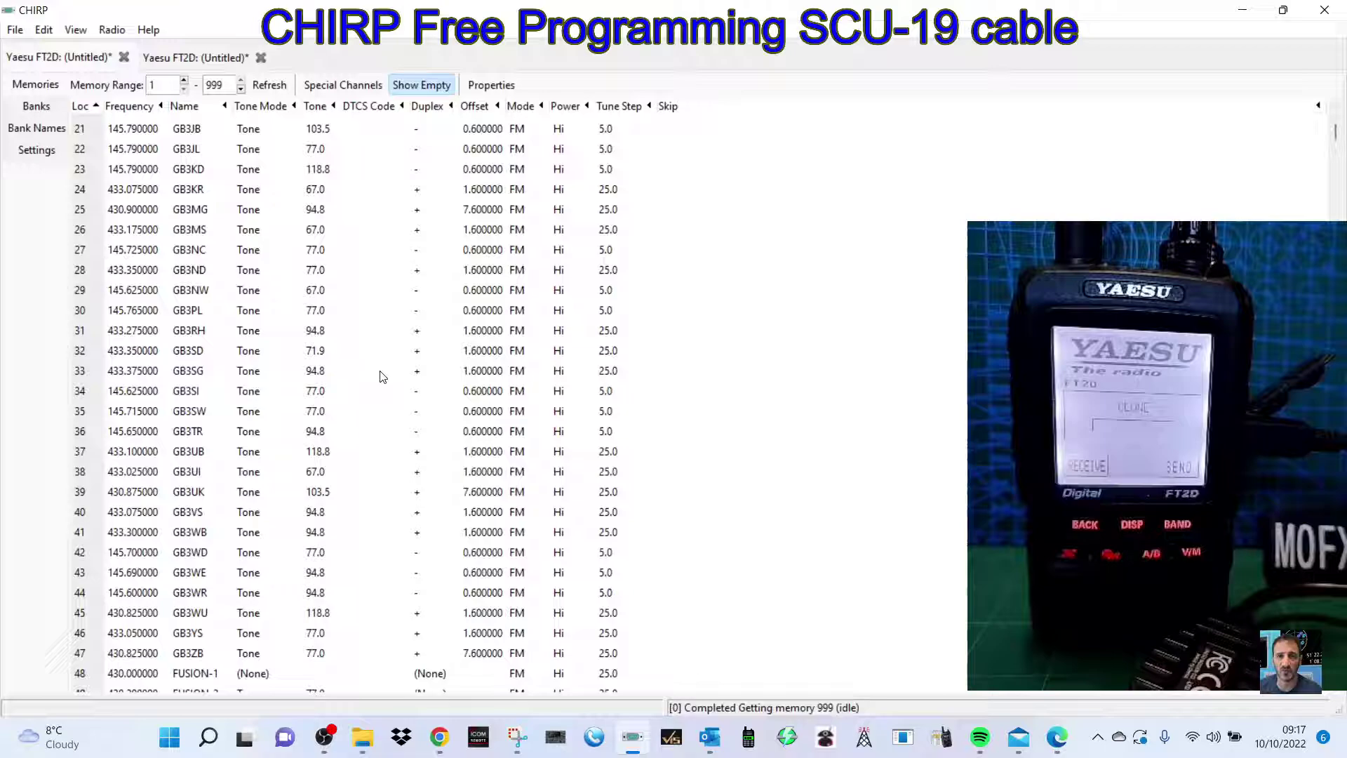
scroll(381, 377, up, 3)
scroll(415, 385, down, 5)
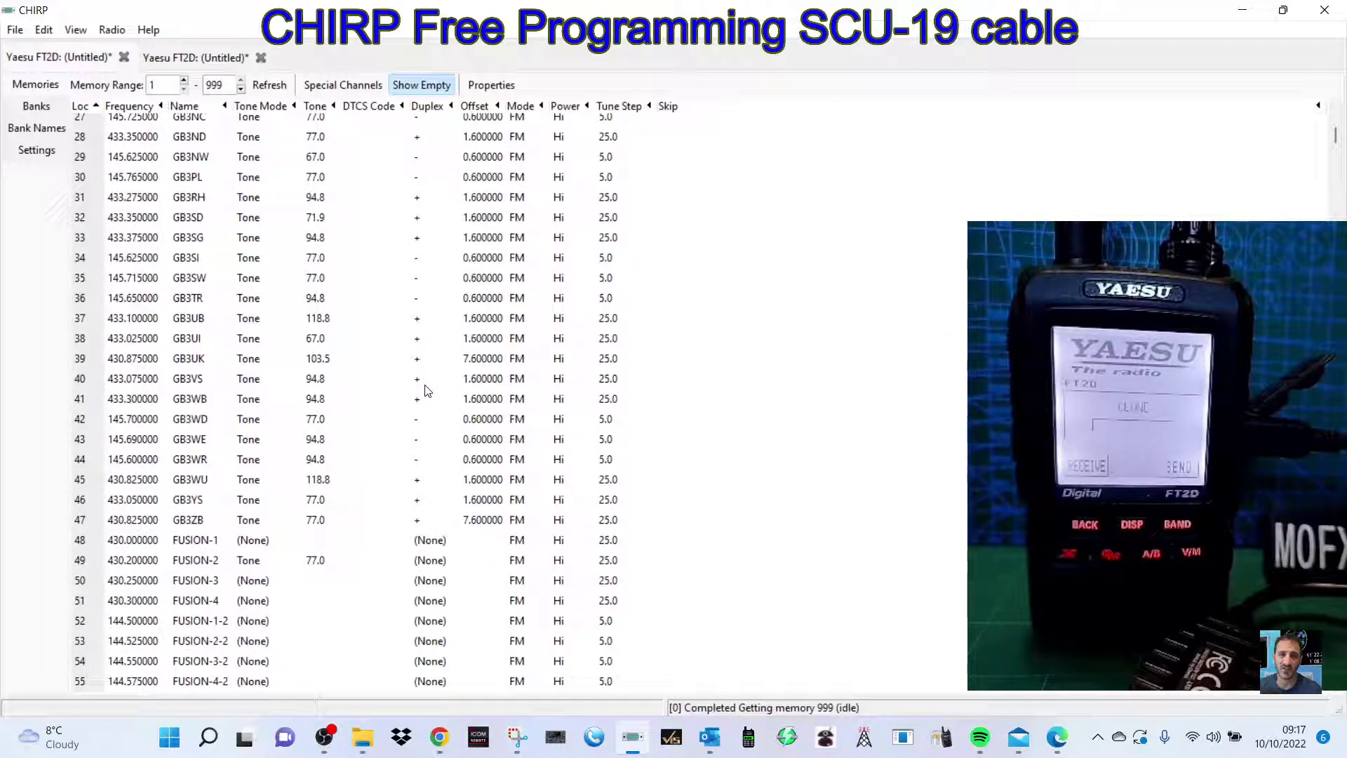
scroll(542, 378, down, 1)
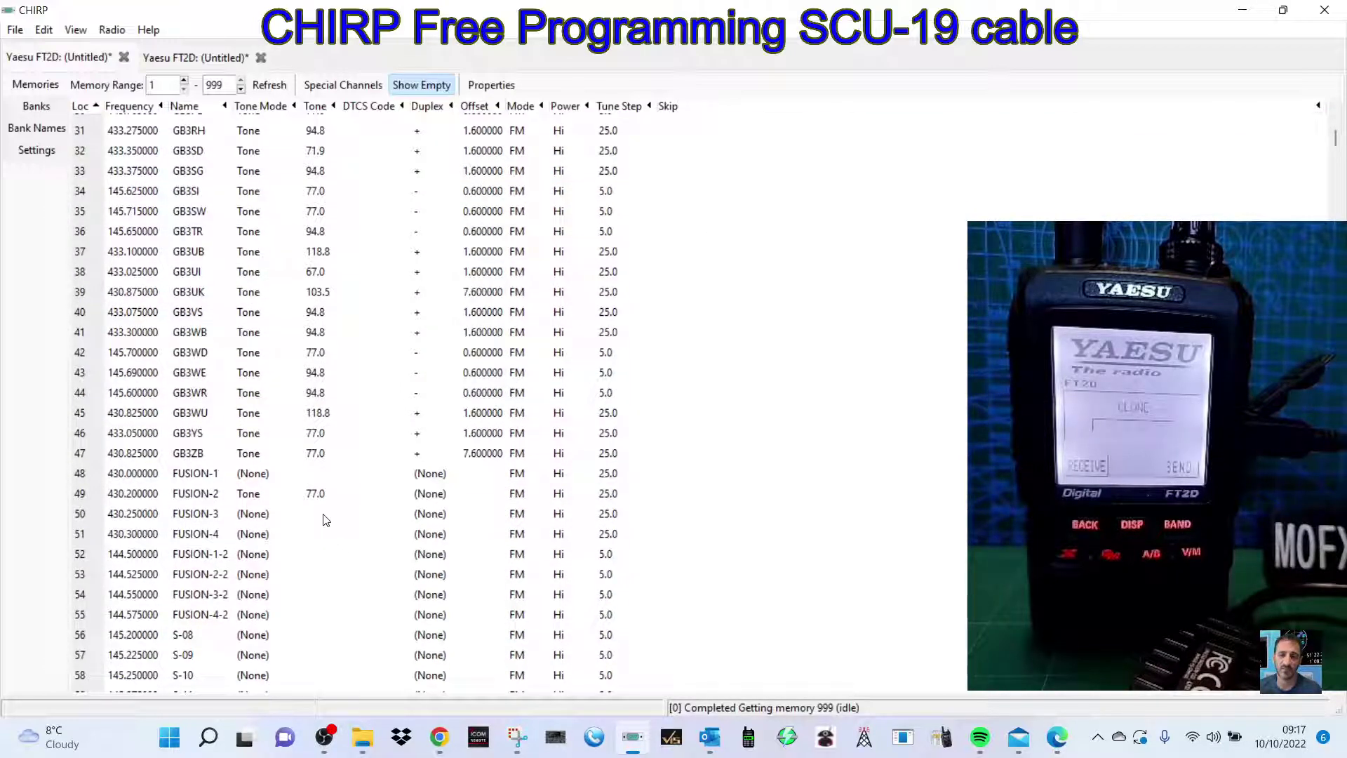
click(518, 474)
click(518, 474)
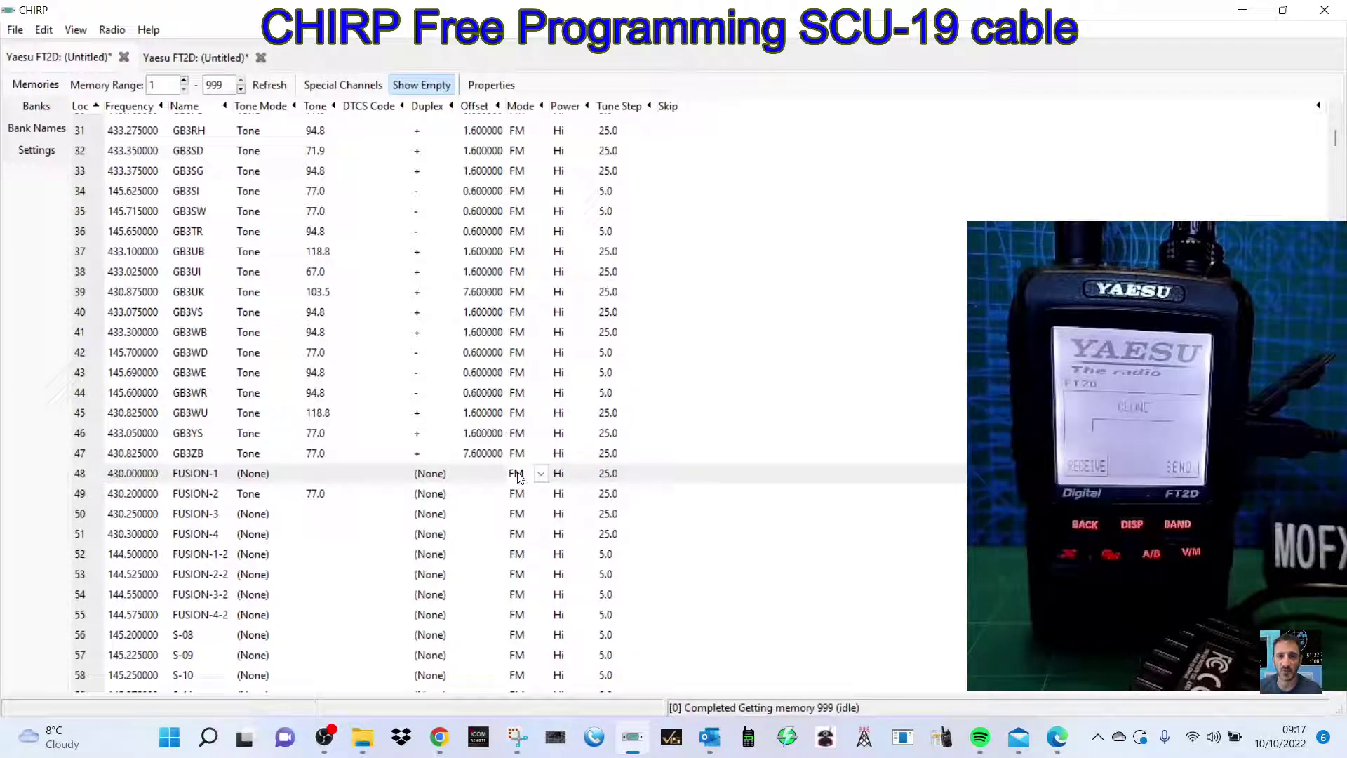
click(541, 474)
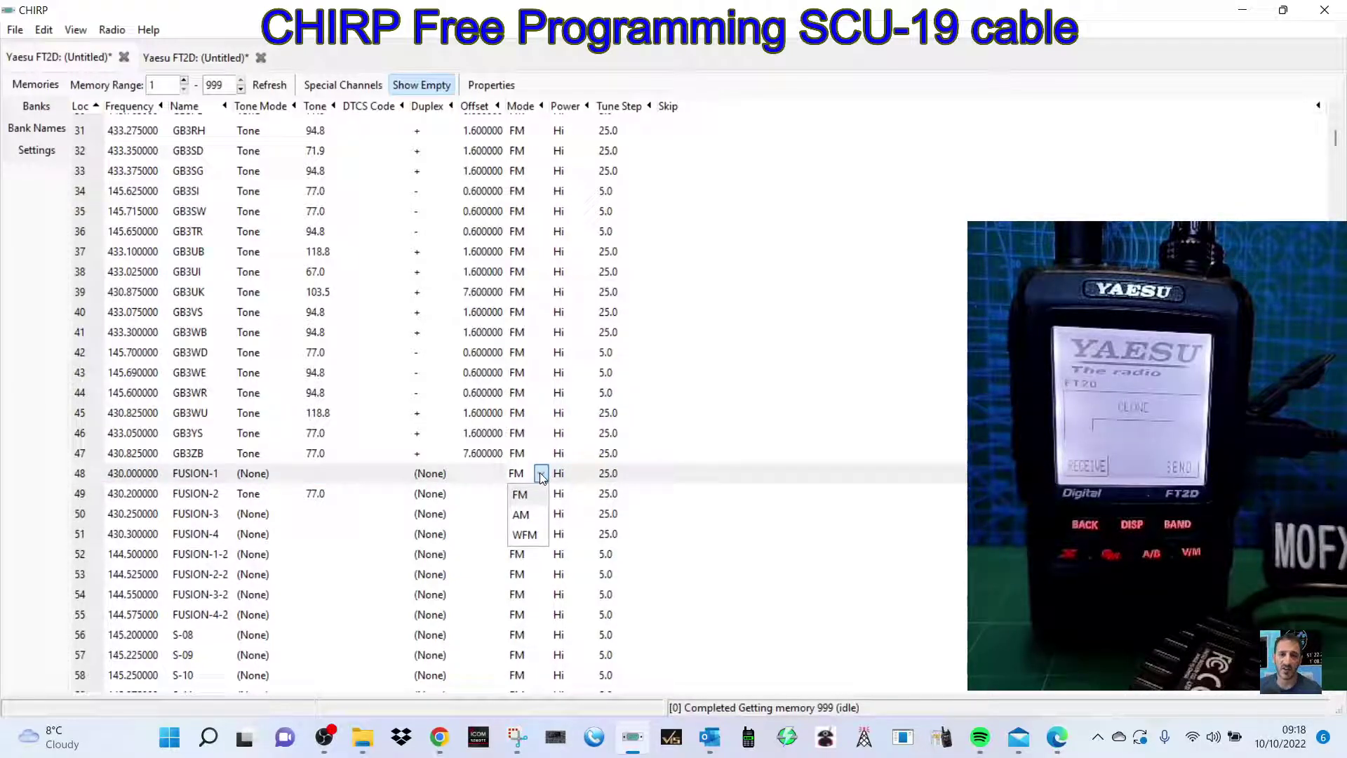
click(541, 475)
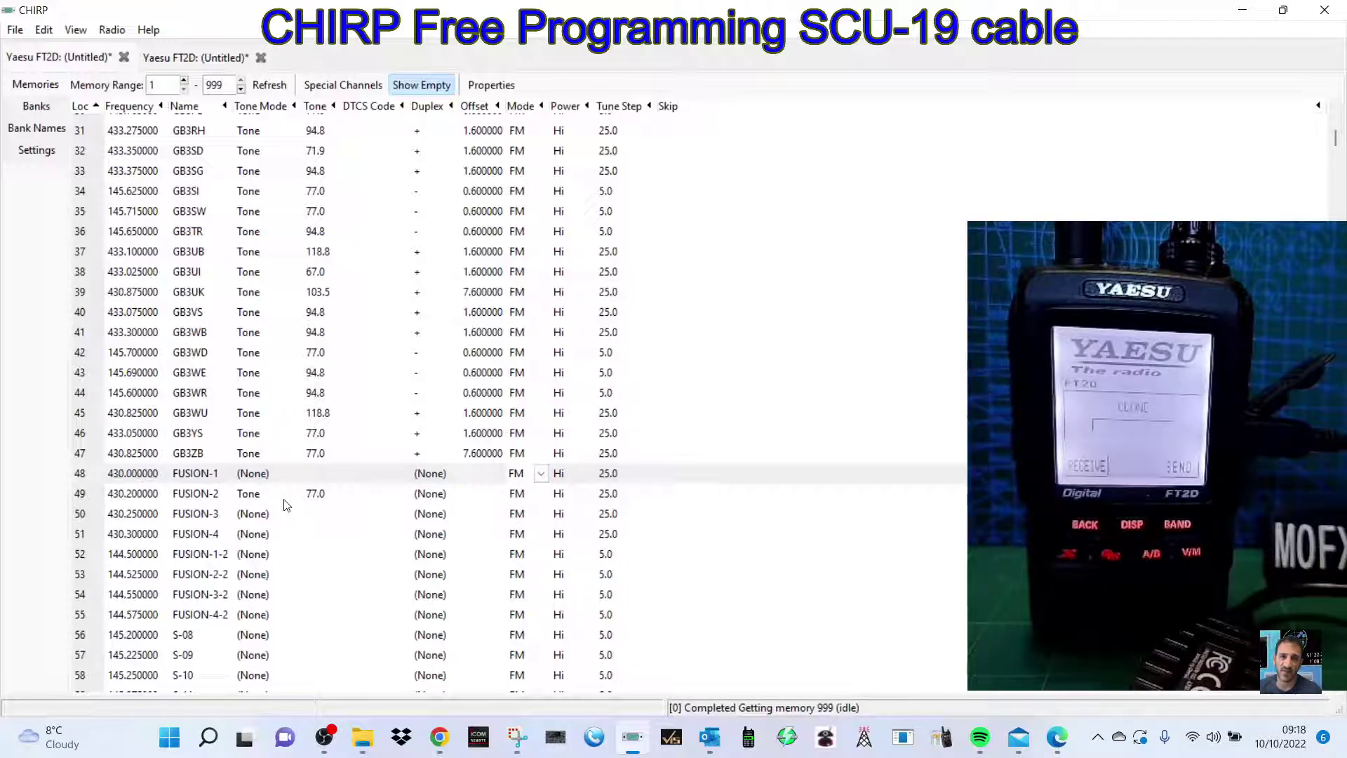
scroll(302, 498, down, 10)
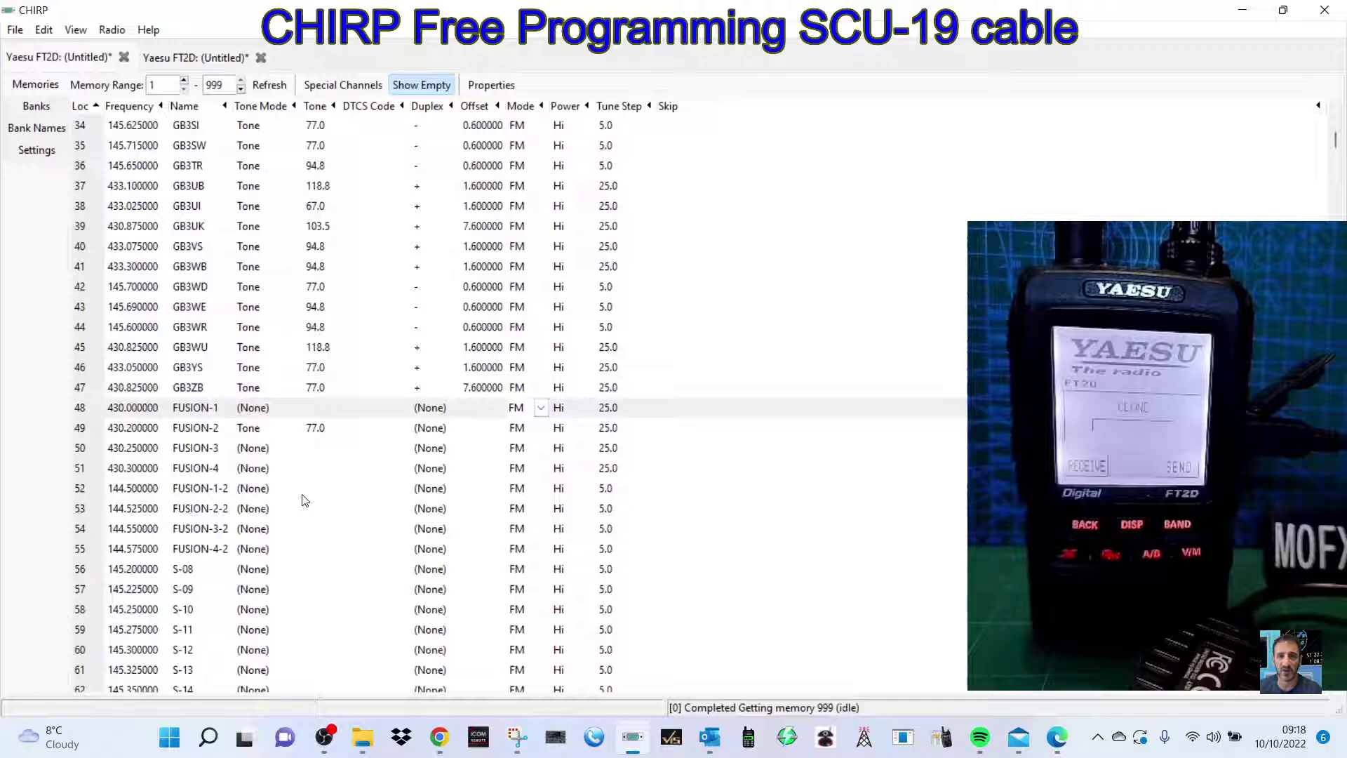
scroll(307, 508, down, 5)
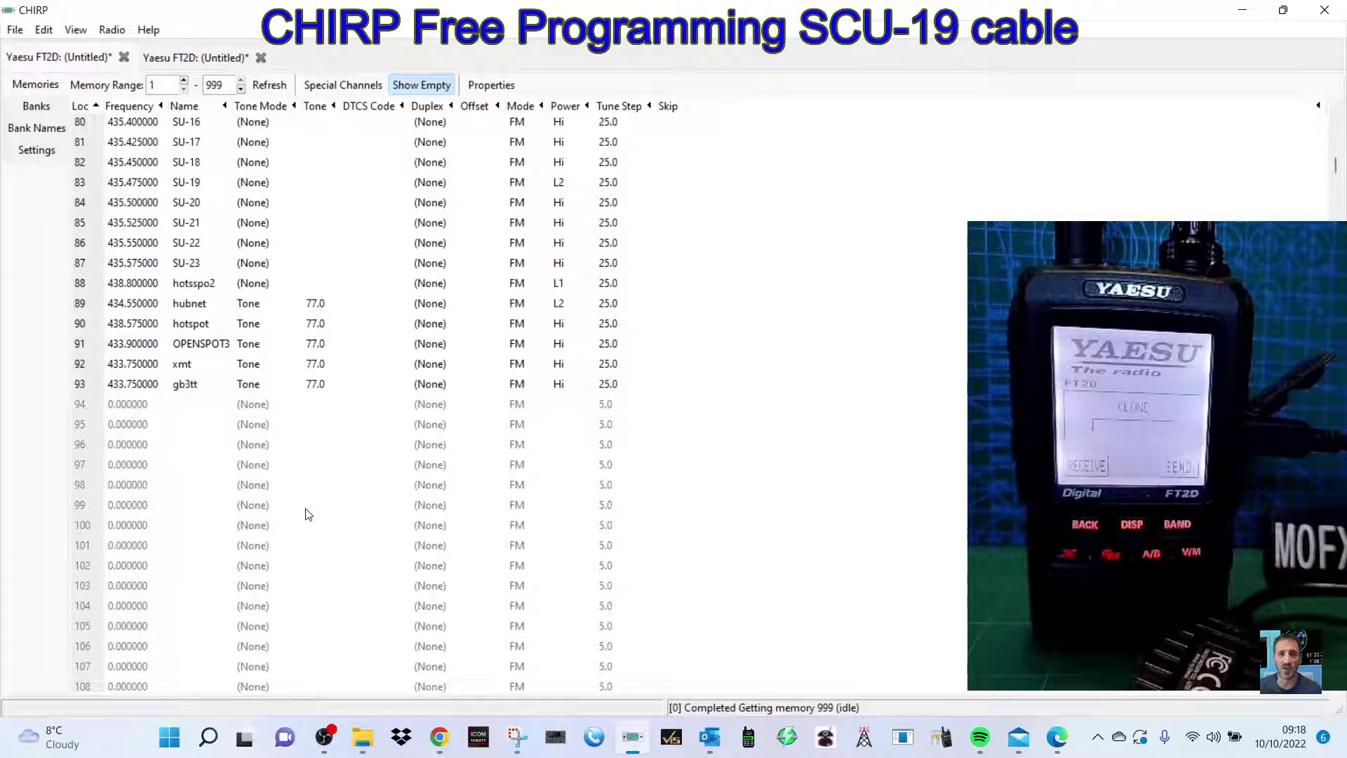
scroll(140, 404, up, 10)
click(137, 400)
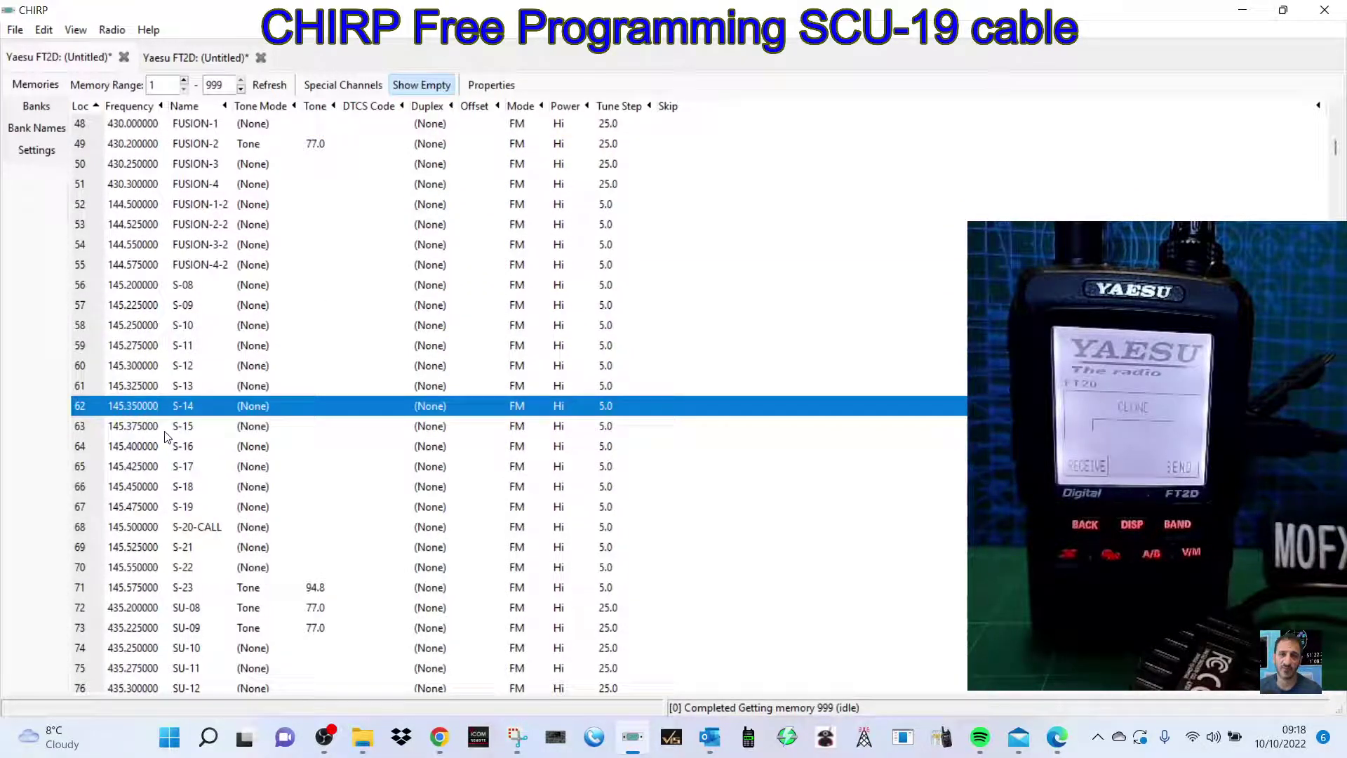
text(438.575)
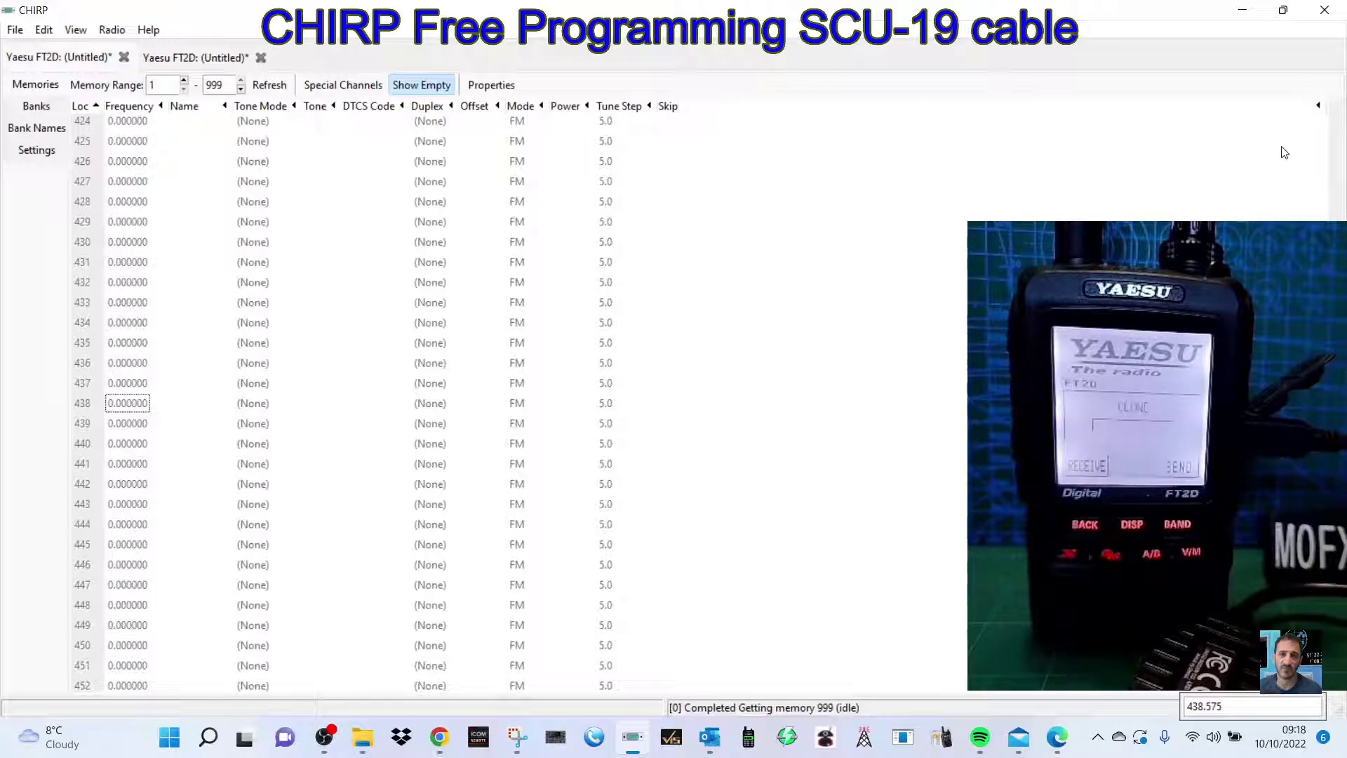
Close the duplicate tab and fill memory 94 with 438.575, name 'hotspot' and Tone mode
key(ctrl+w)
click(129, 340)
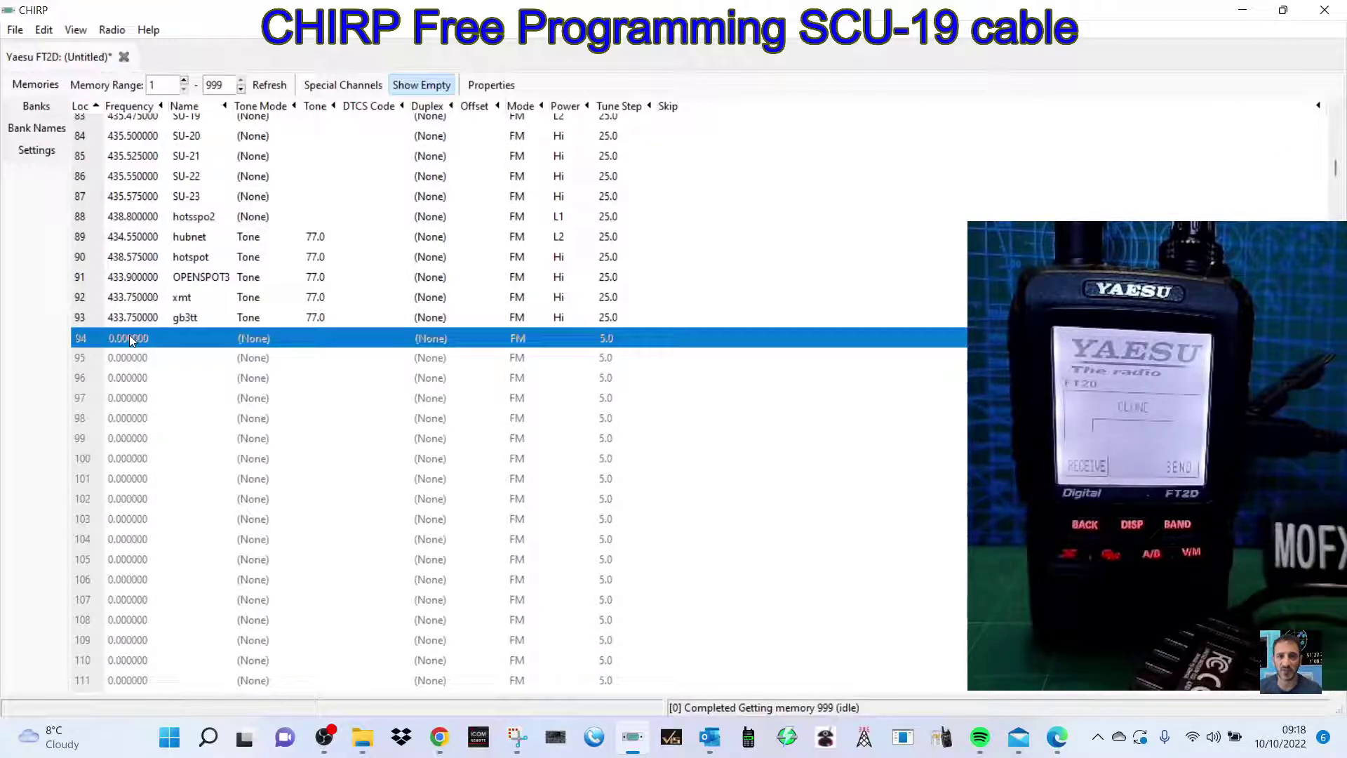
click(143, 342)
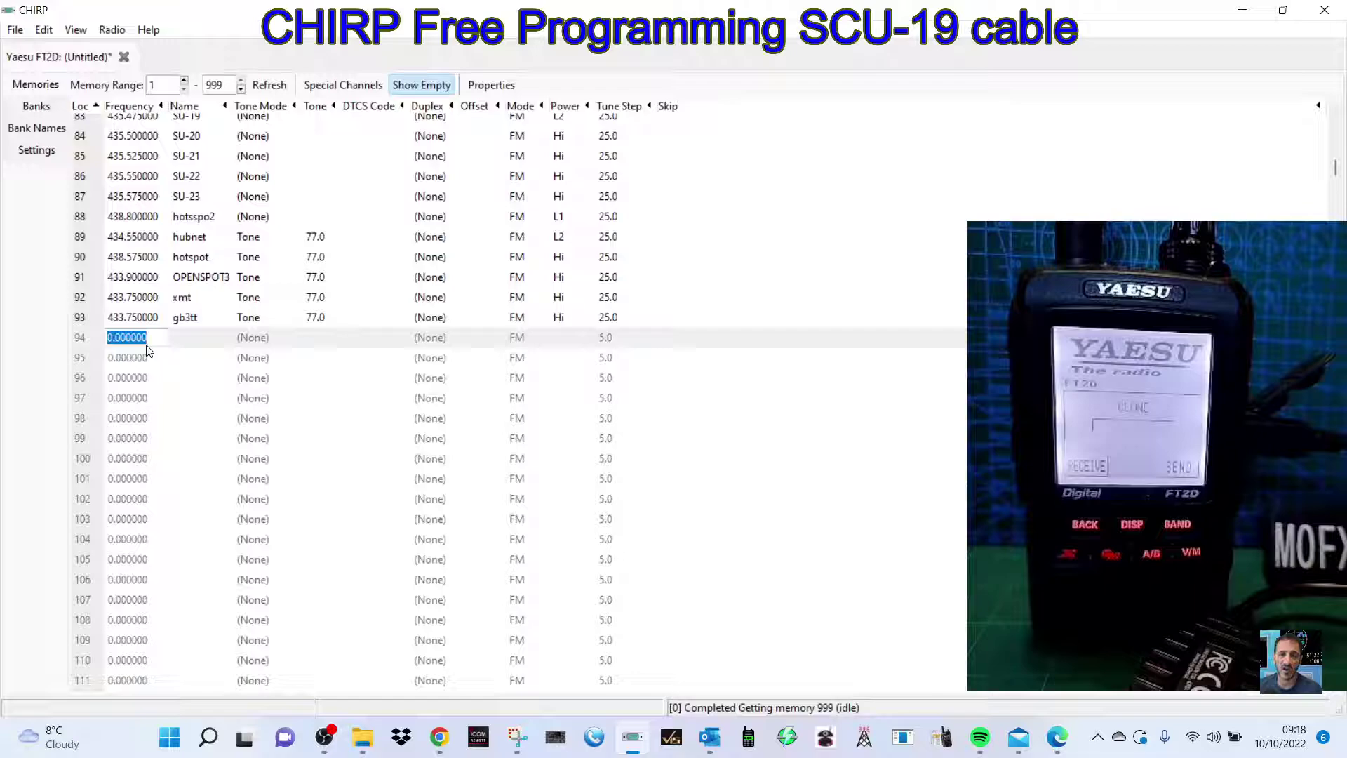
text(438)
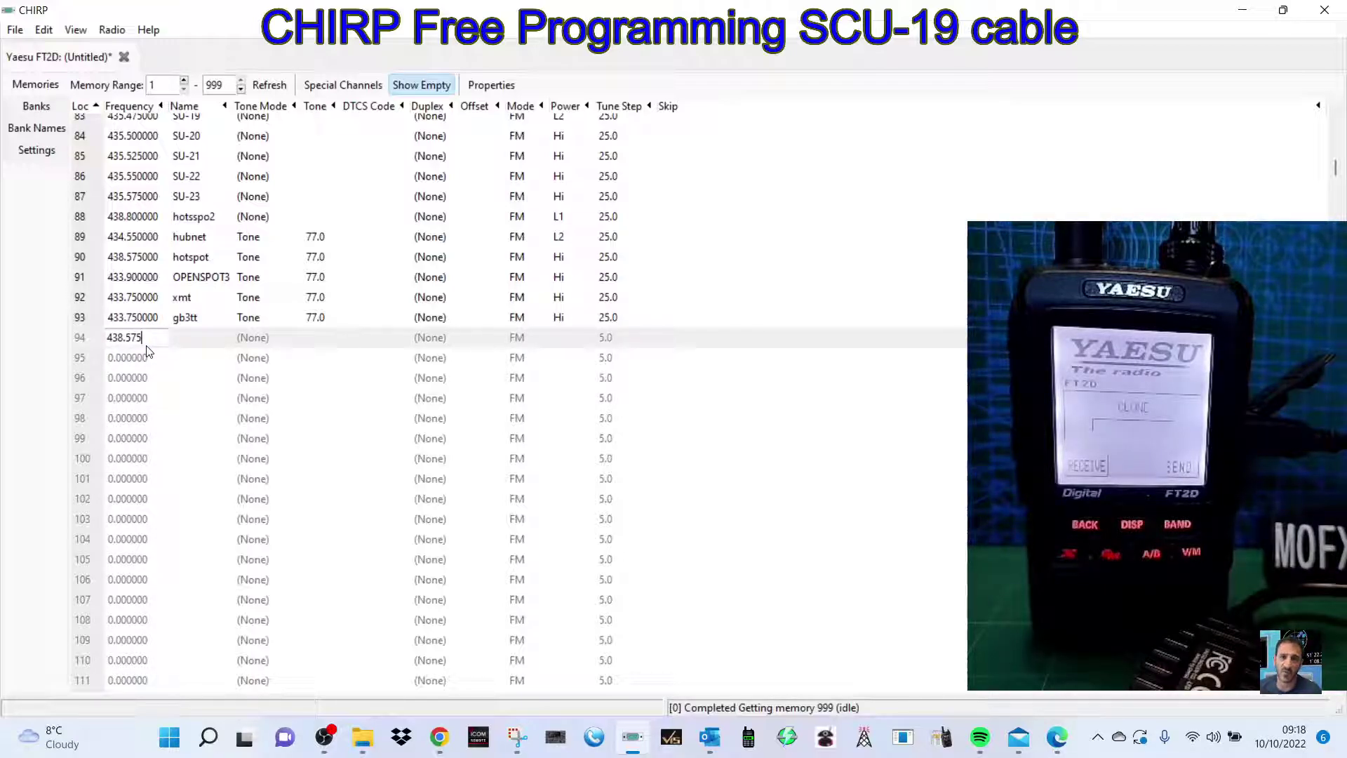
text(.575)
click(197, 339)
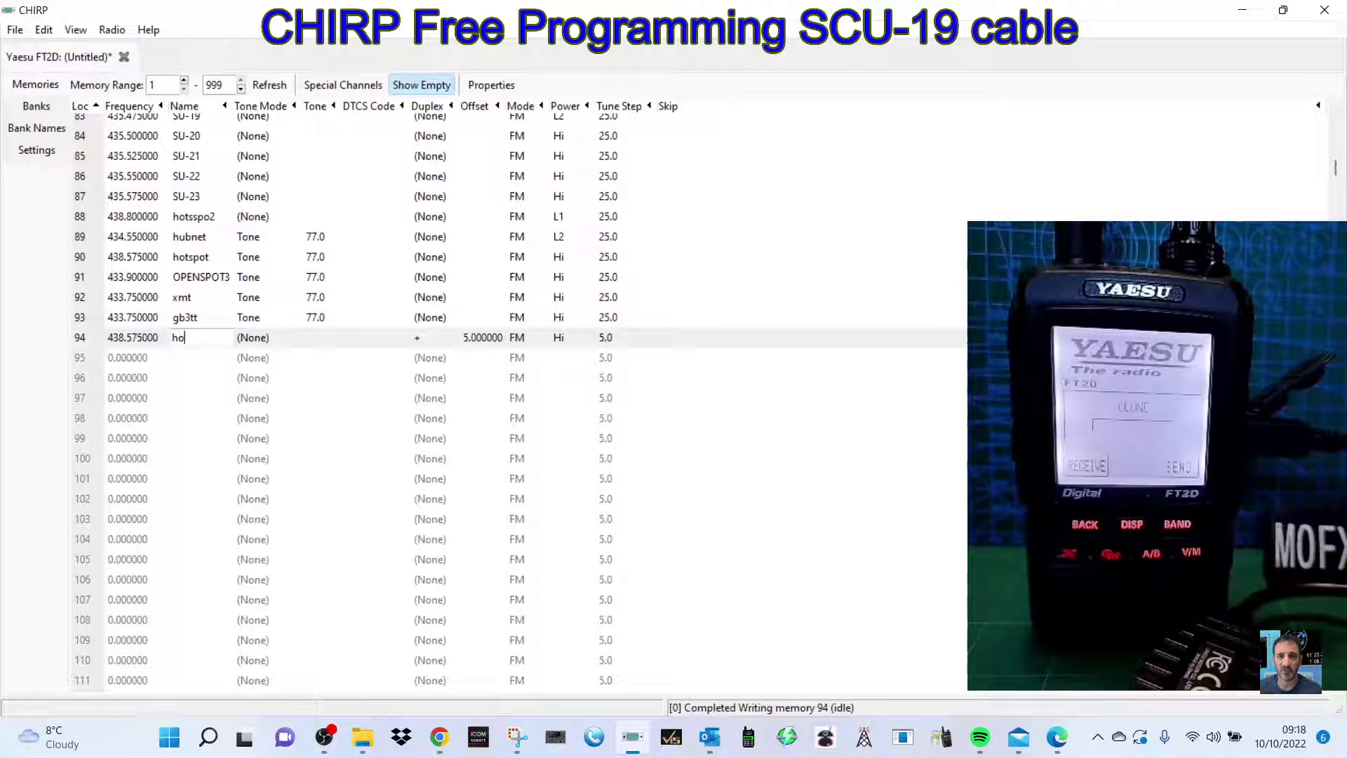
text(hotsp)
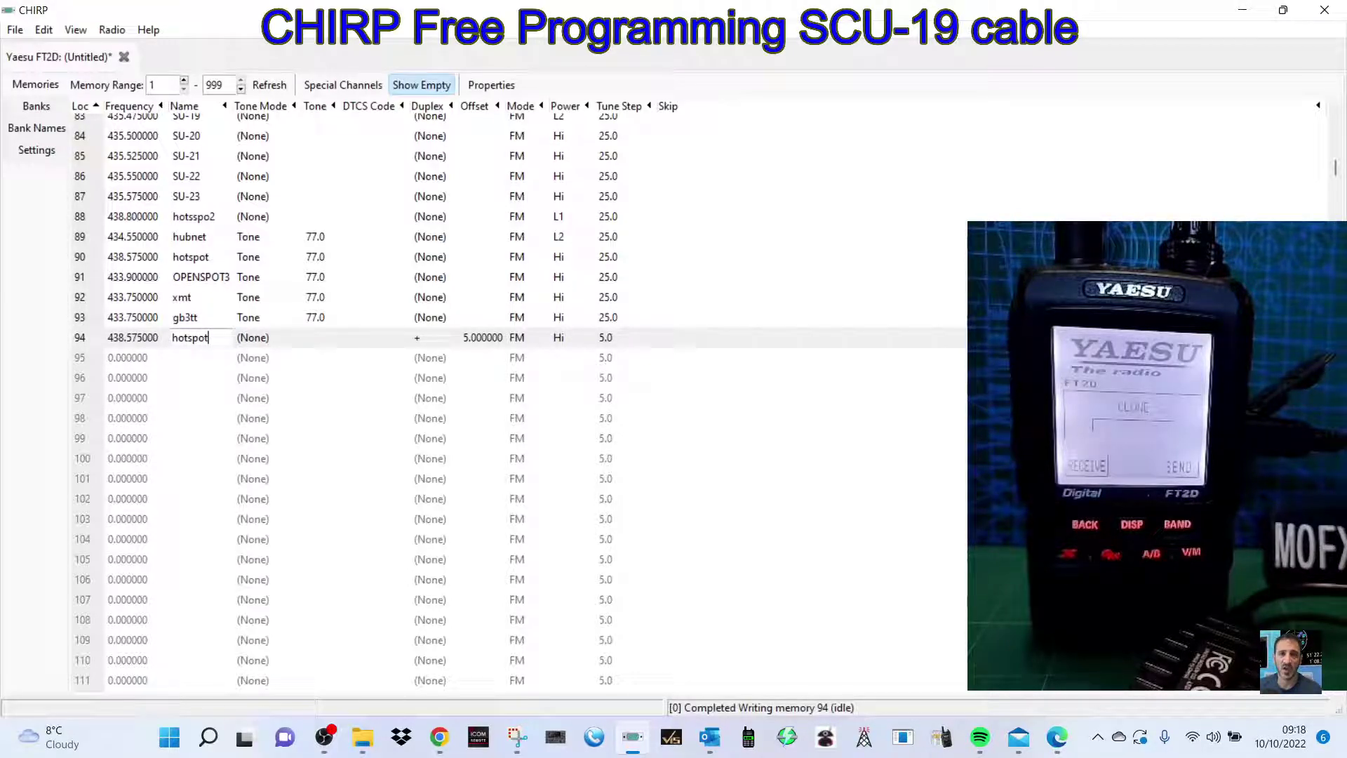
text(ot)
click(333, 340)
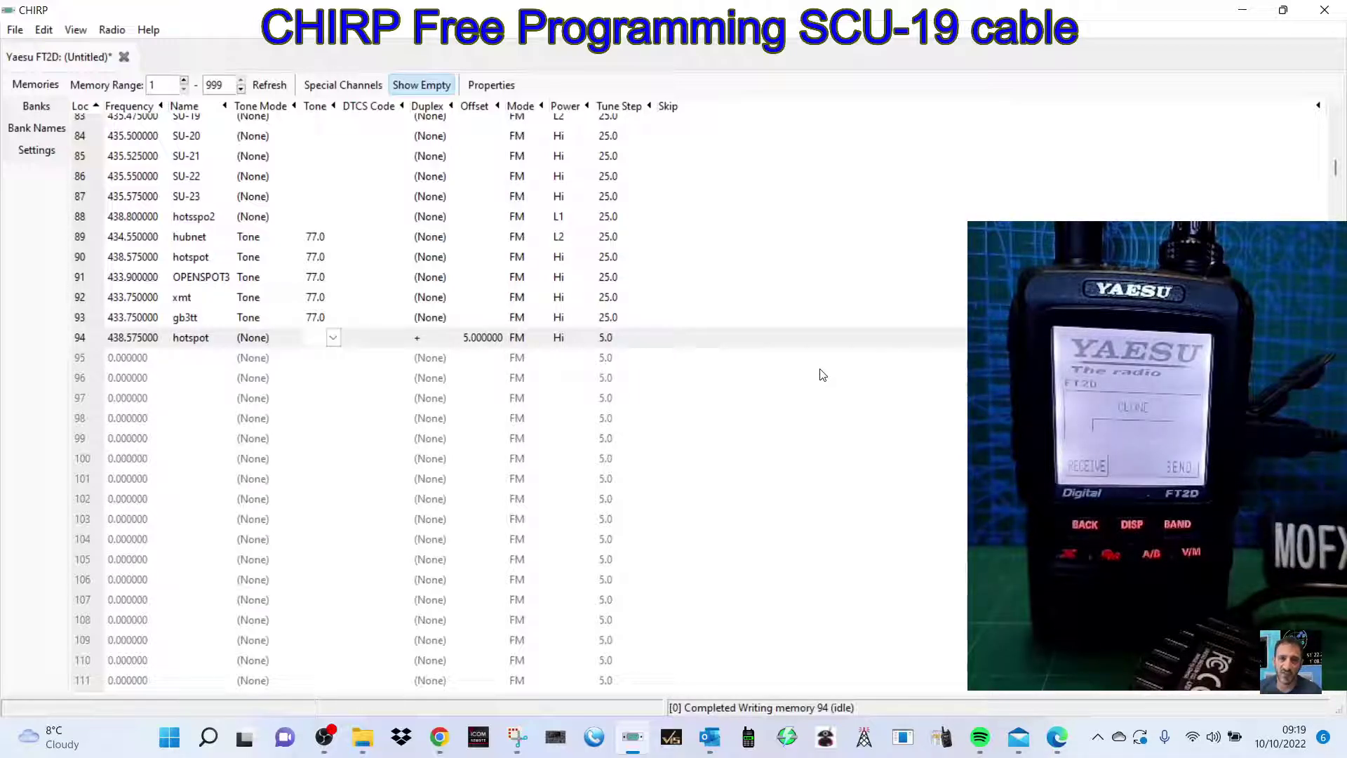
click(146, 363)
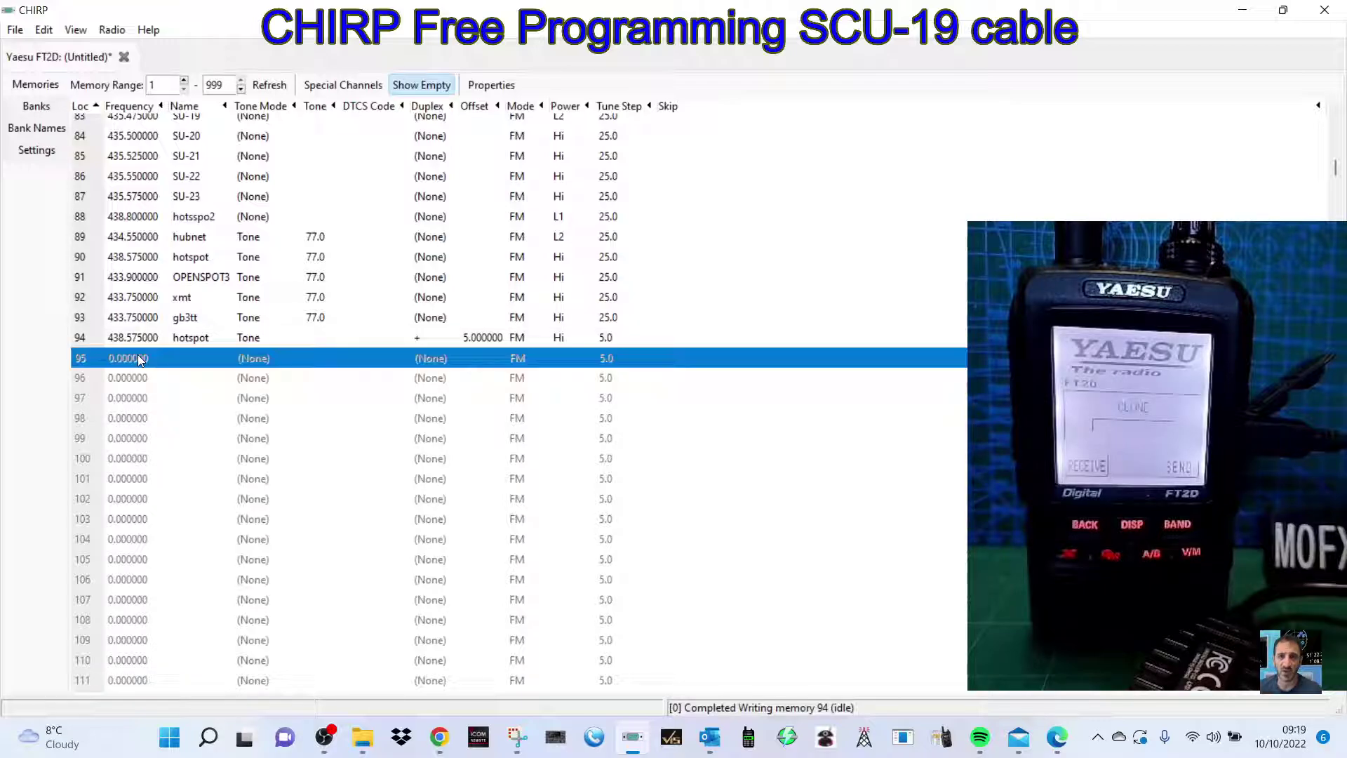
Enter frequency 145.600000 and name 'gb3wr' in memory 95
text(14)
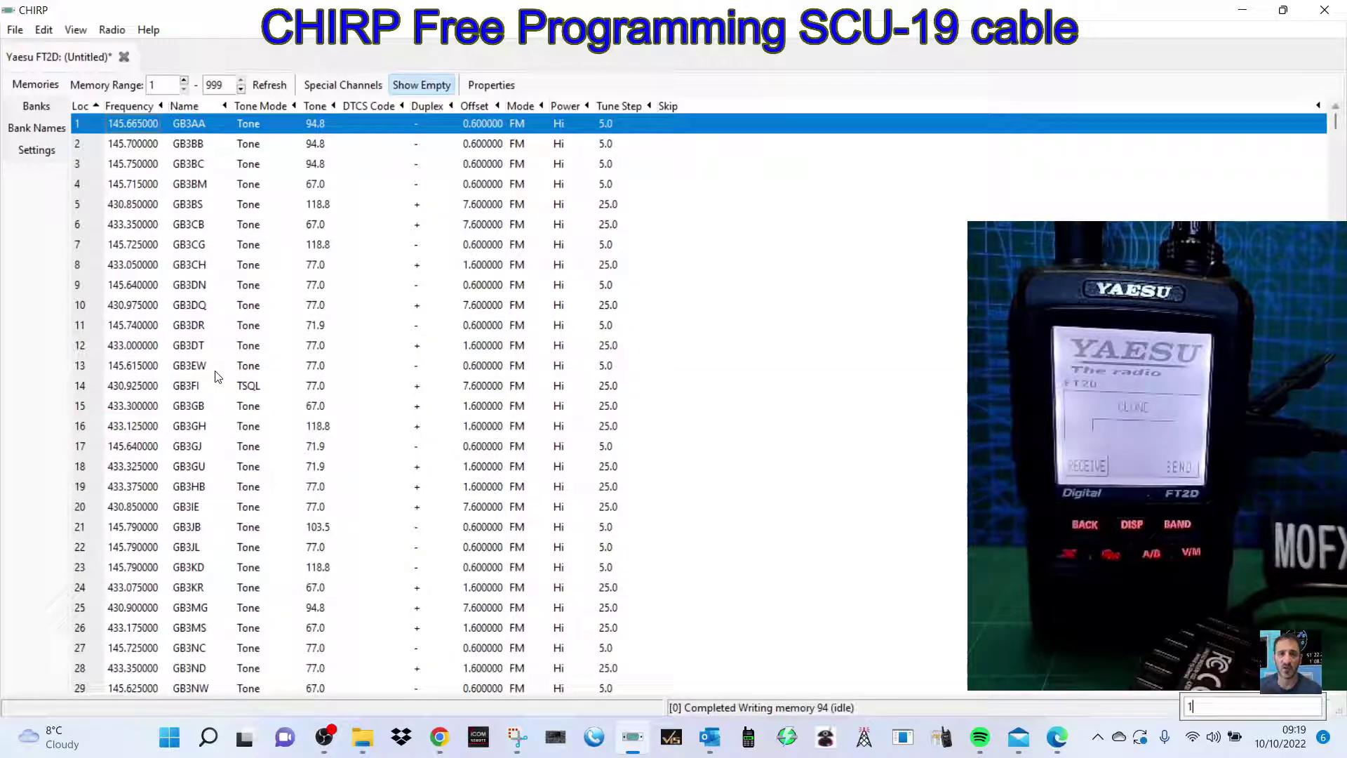
key(Down)
key(Down)
key(Down)
key(Down)
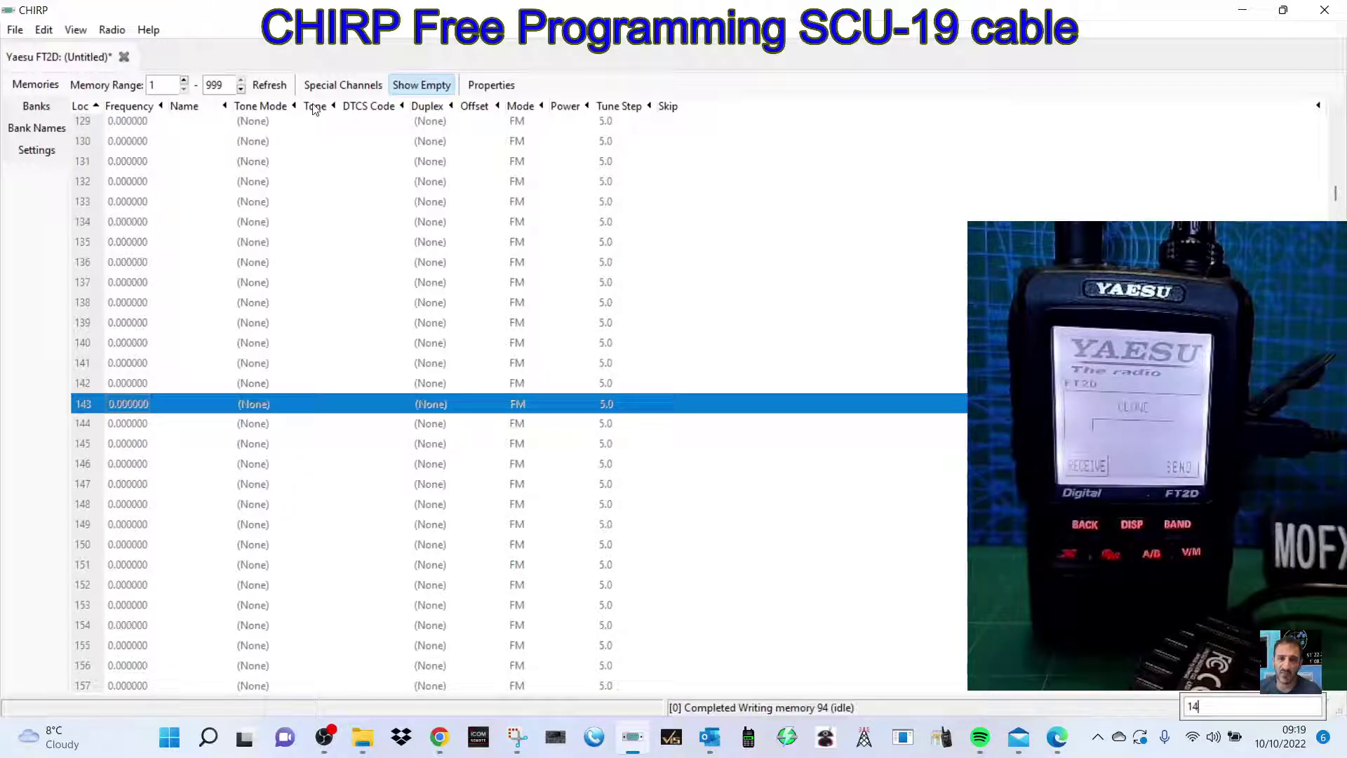
key(Escape)
text(1)
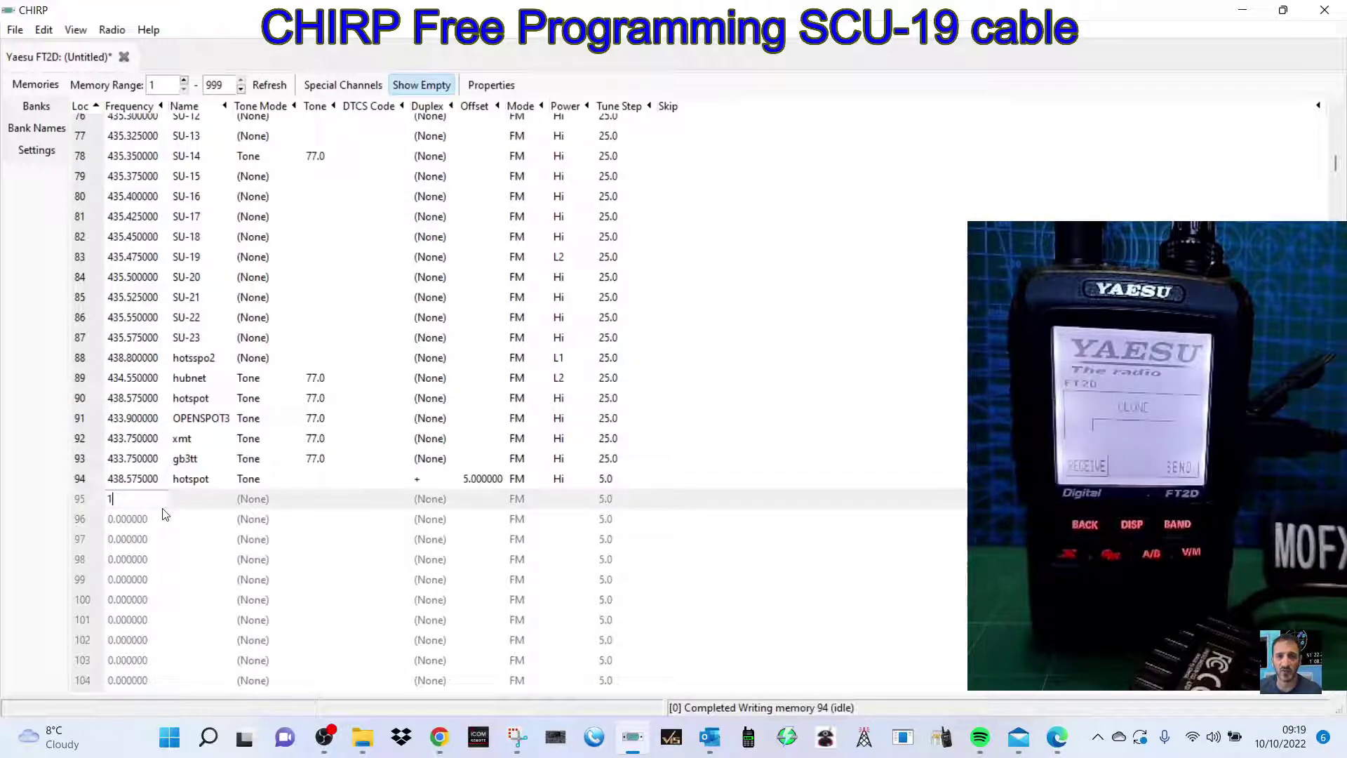
text(45.)
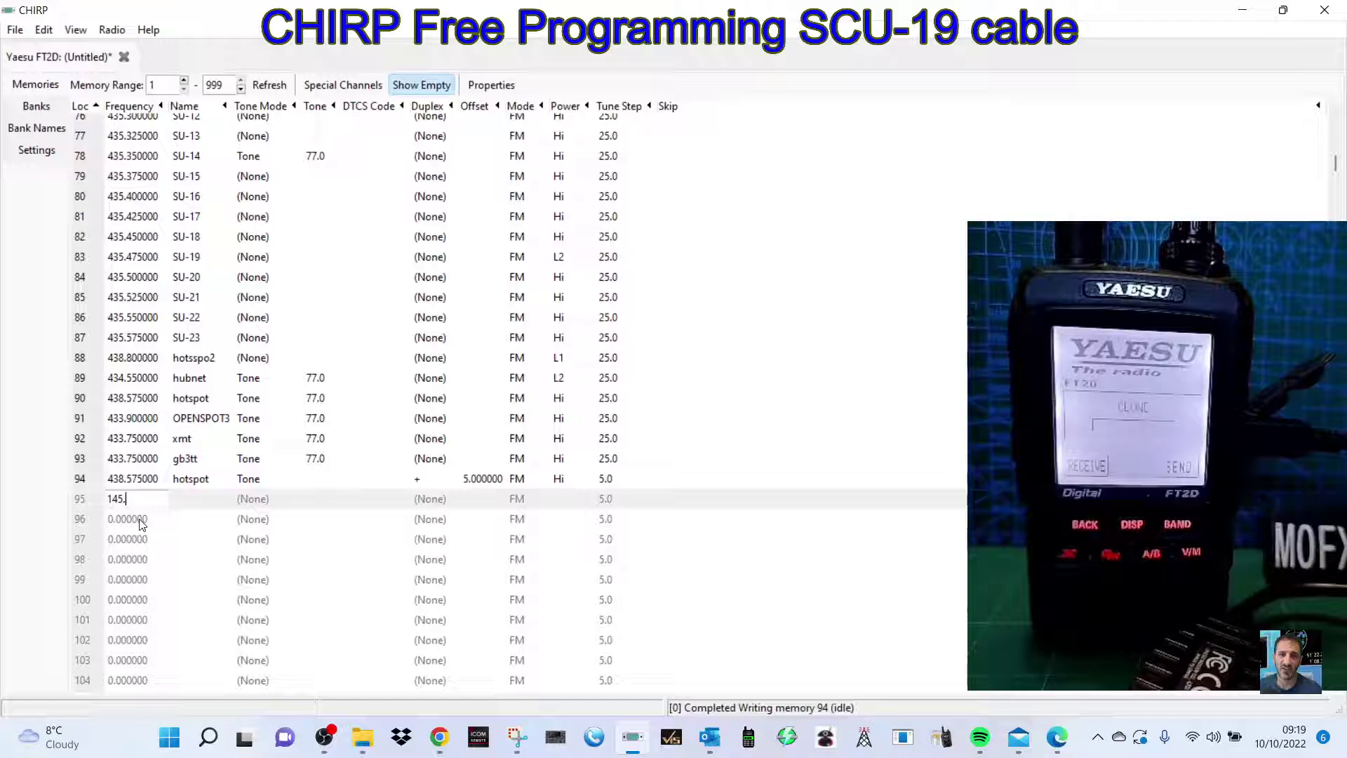
text(600)
click(199, 499)
text(gb3wr)
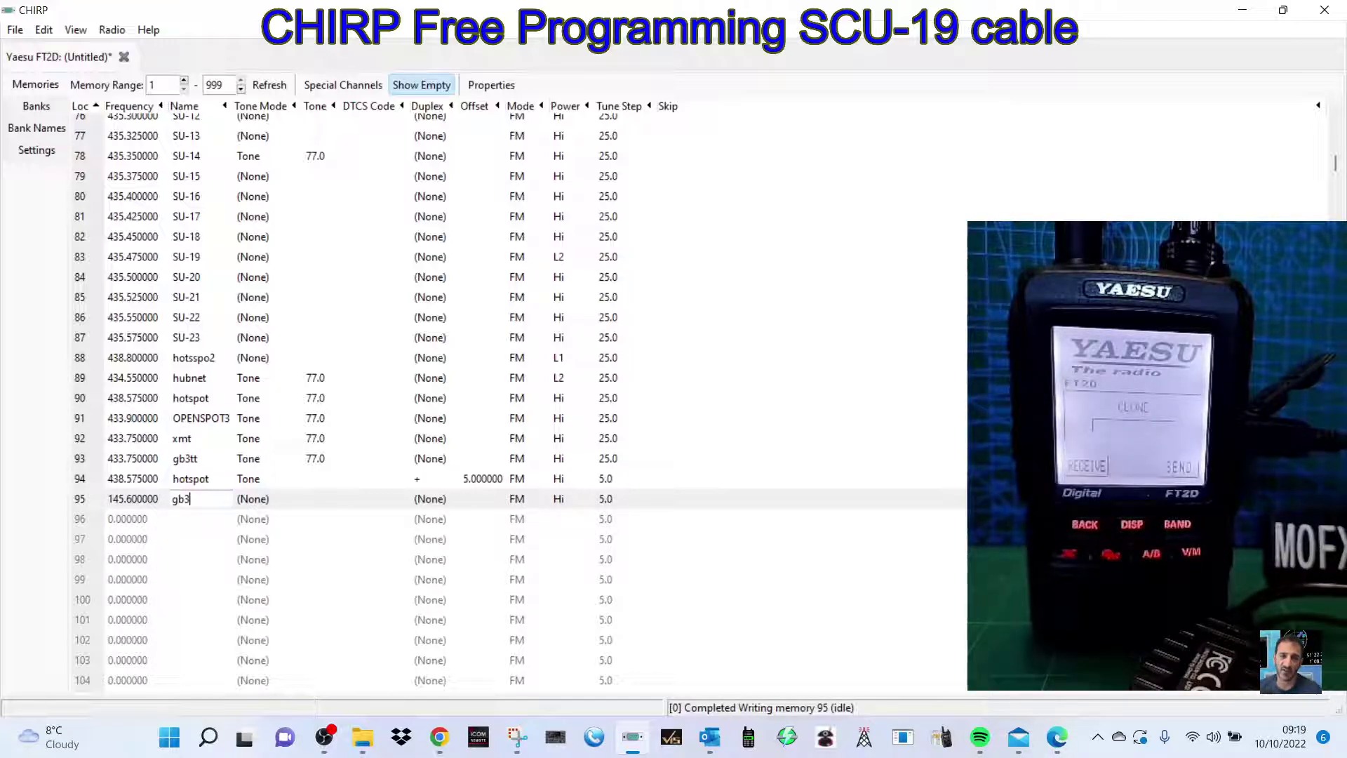
Give memory 95 Tone mode, an 88.5 tone and minus duplex, and begin editing its offset
click(288, 504)
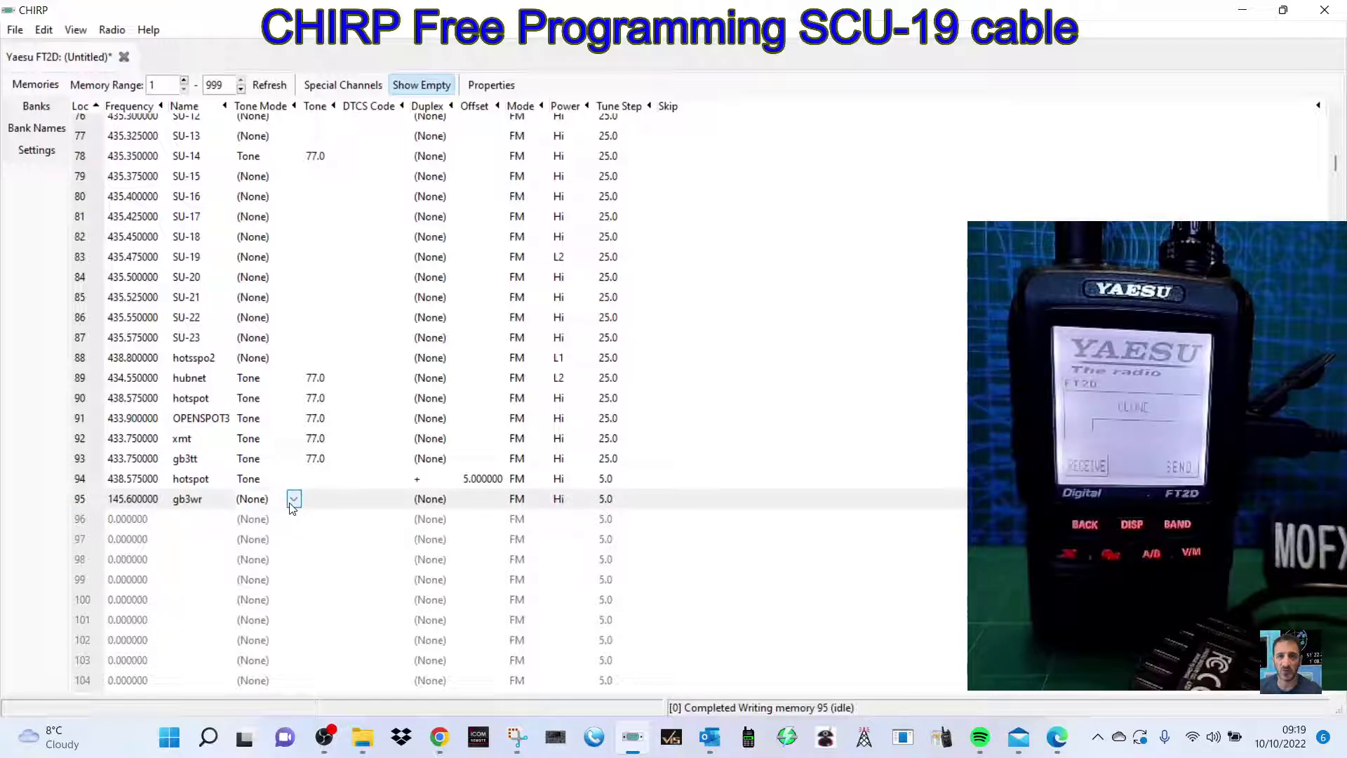
click(292, 501)
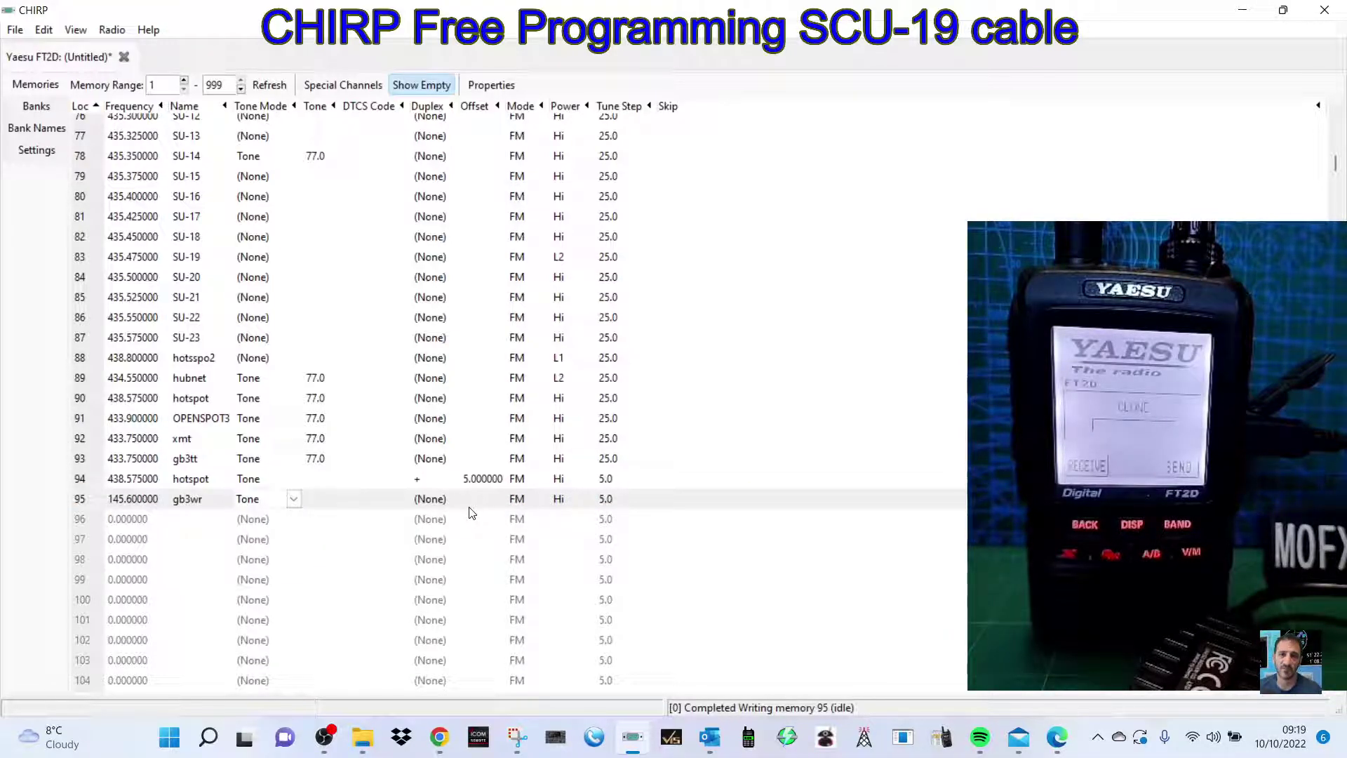
click(449, 499)
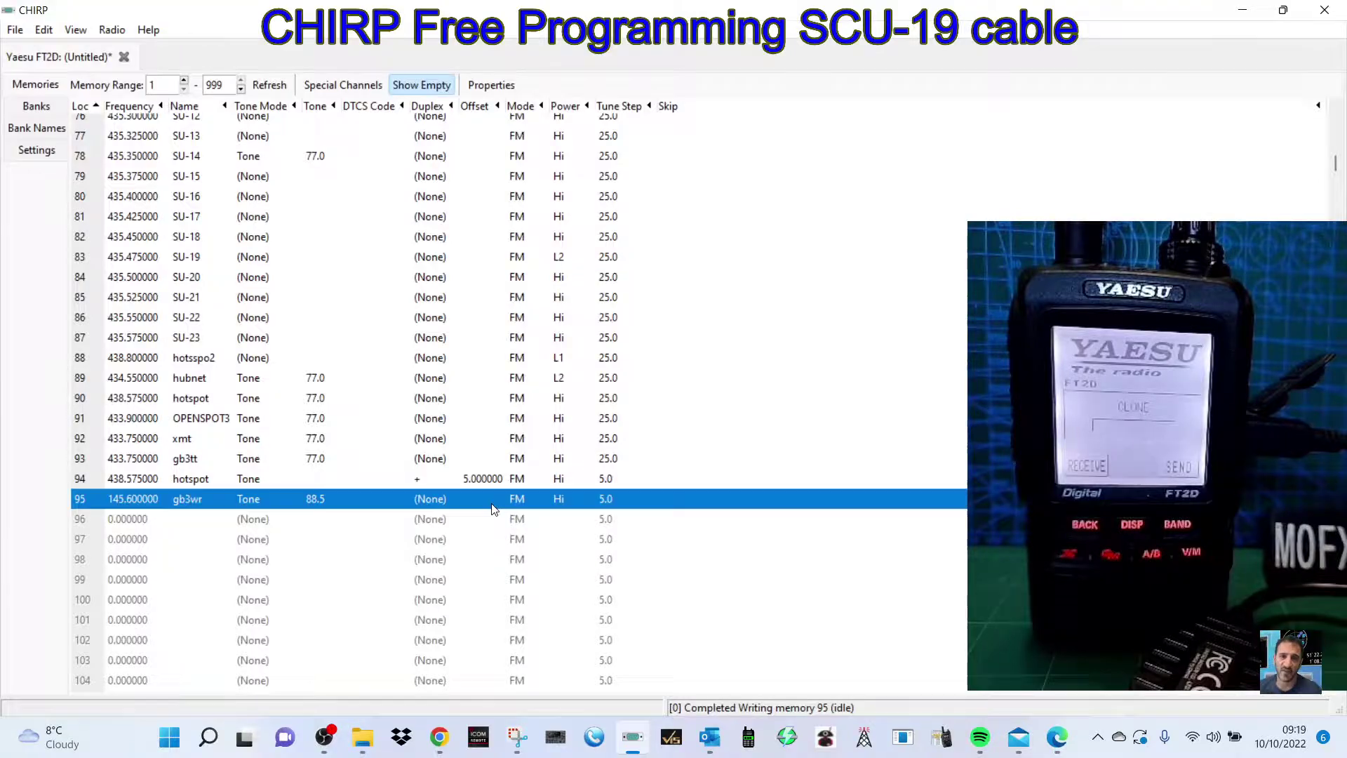
click(450, 500)
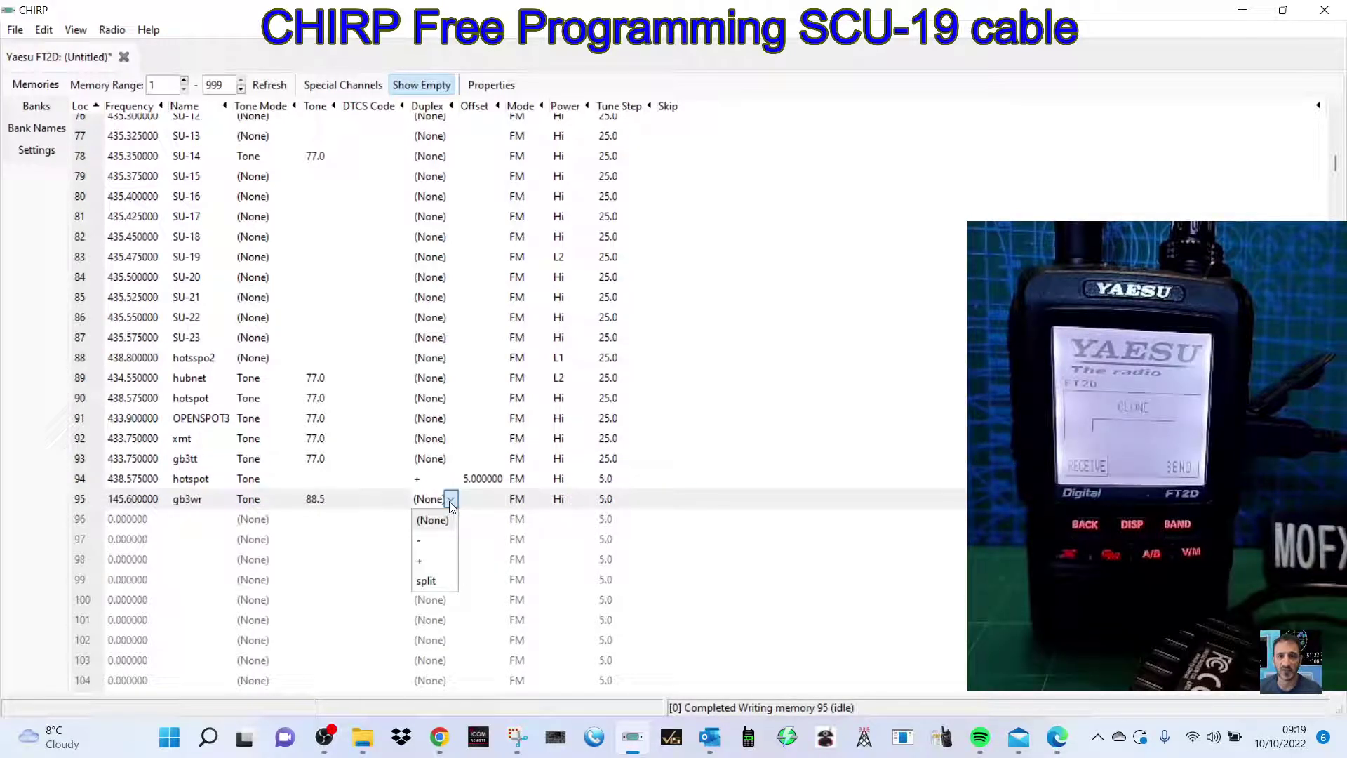
click(437, 544)
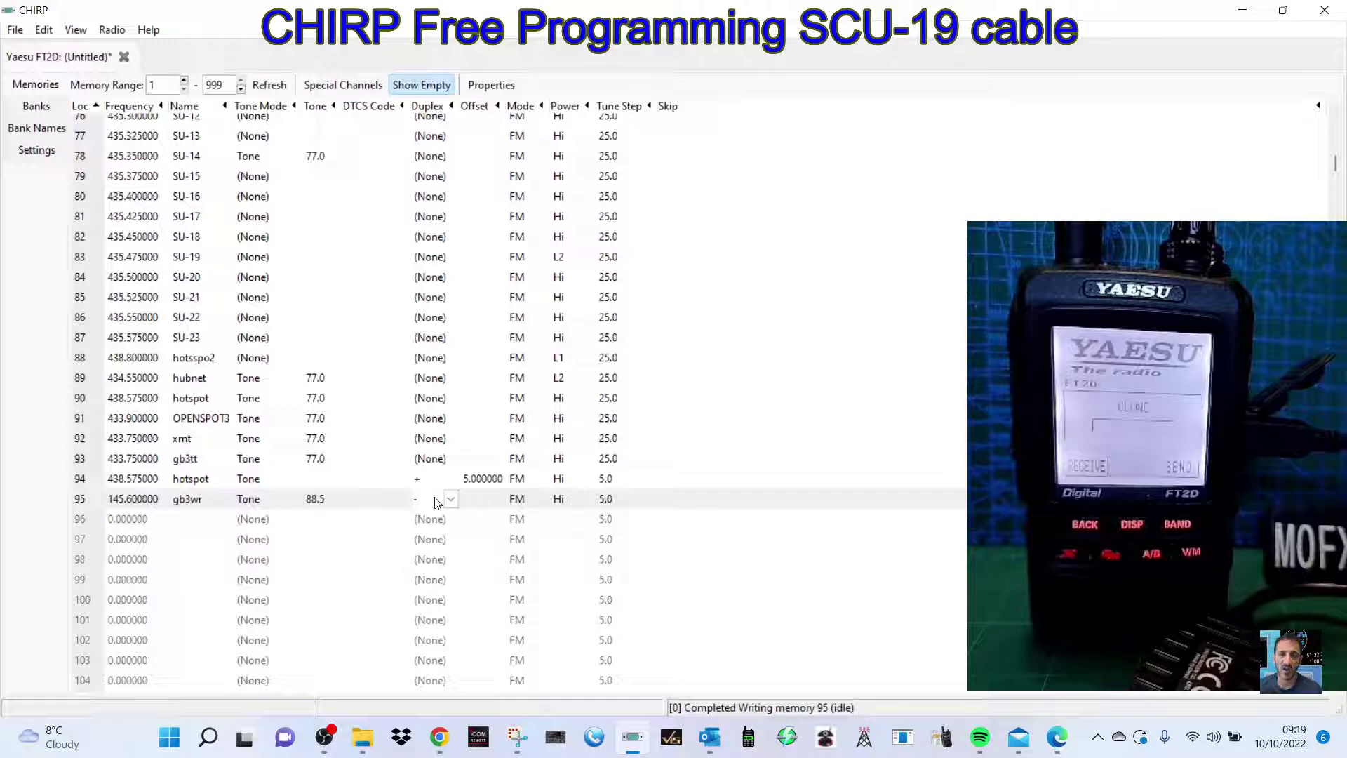
click(482, 500)
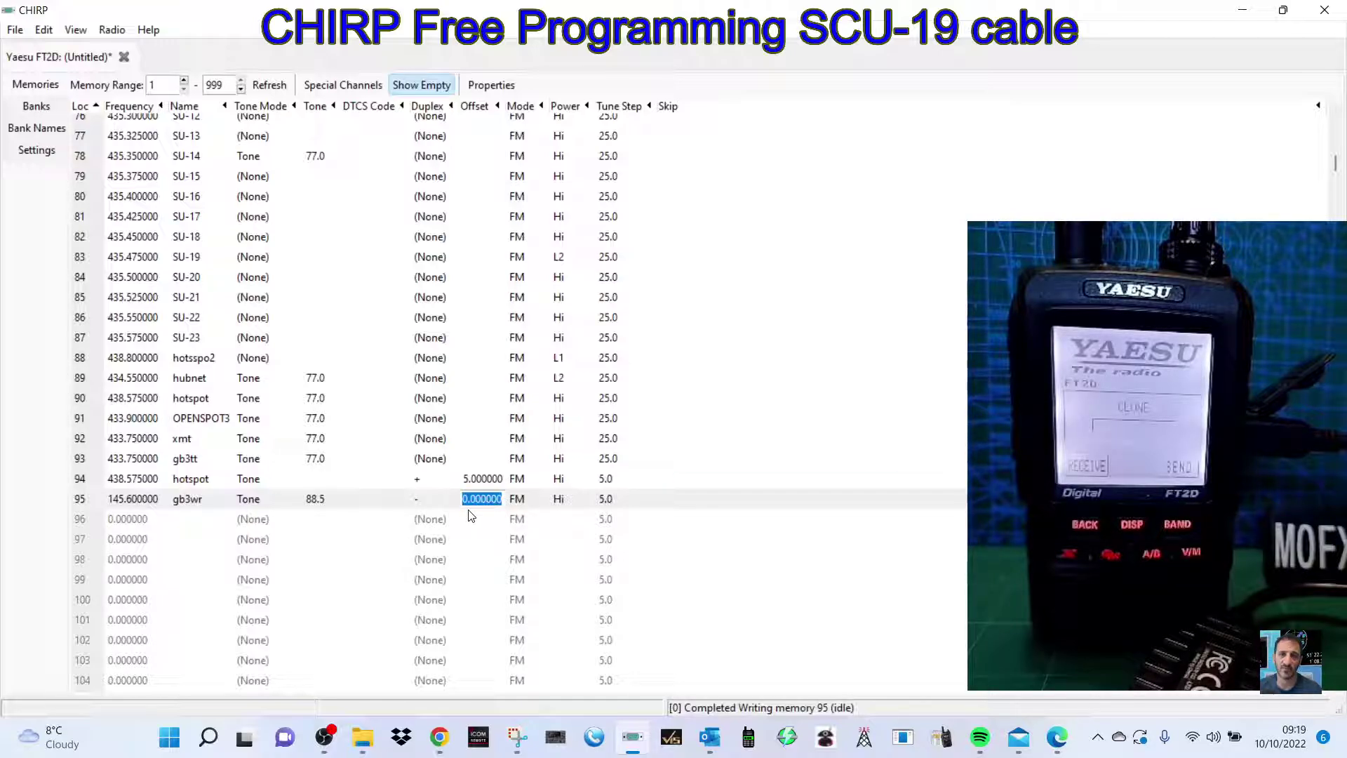
click(470, 503)
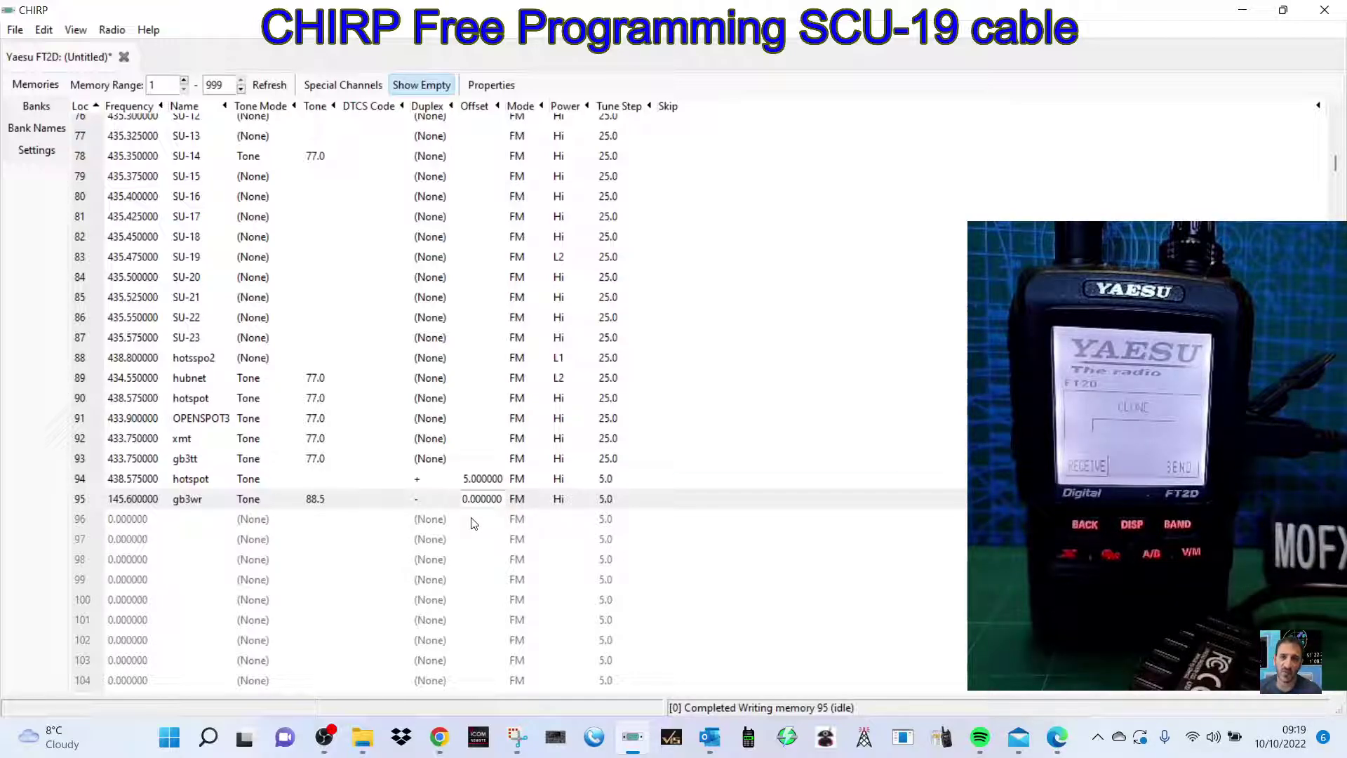
key(BackSpace)
key(BackSpace)
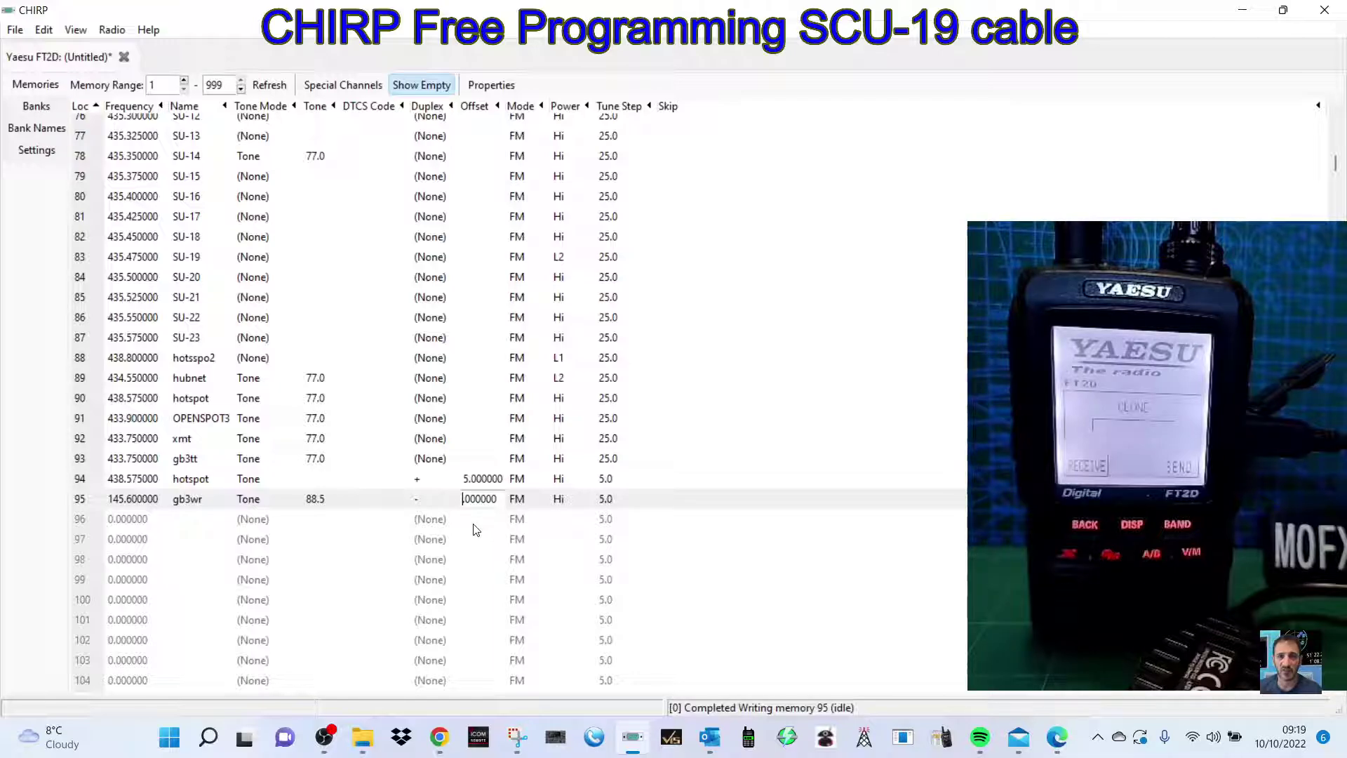
text(6)
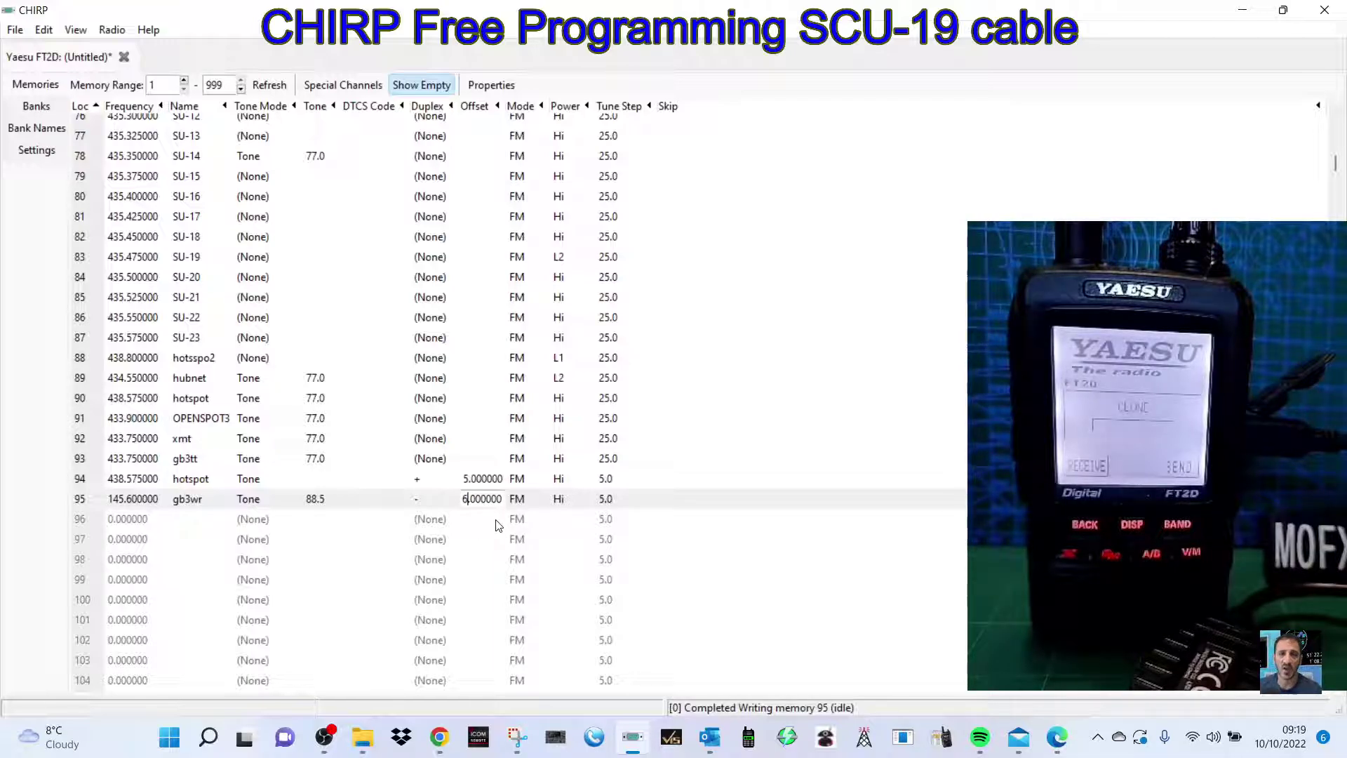
text(.)
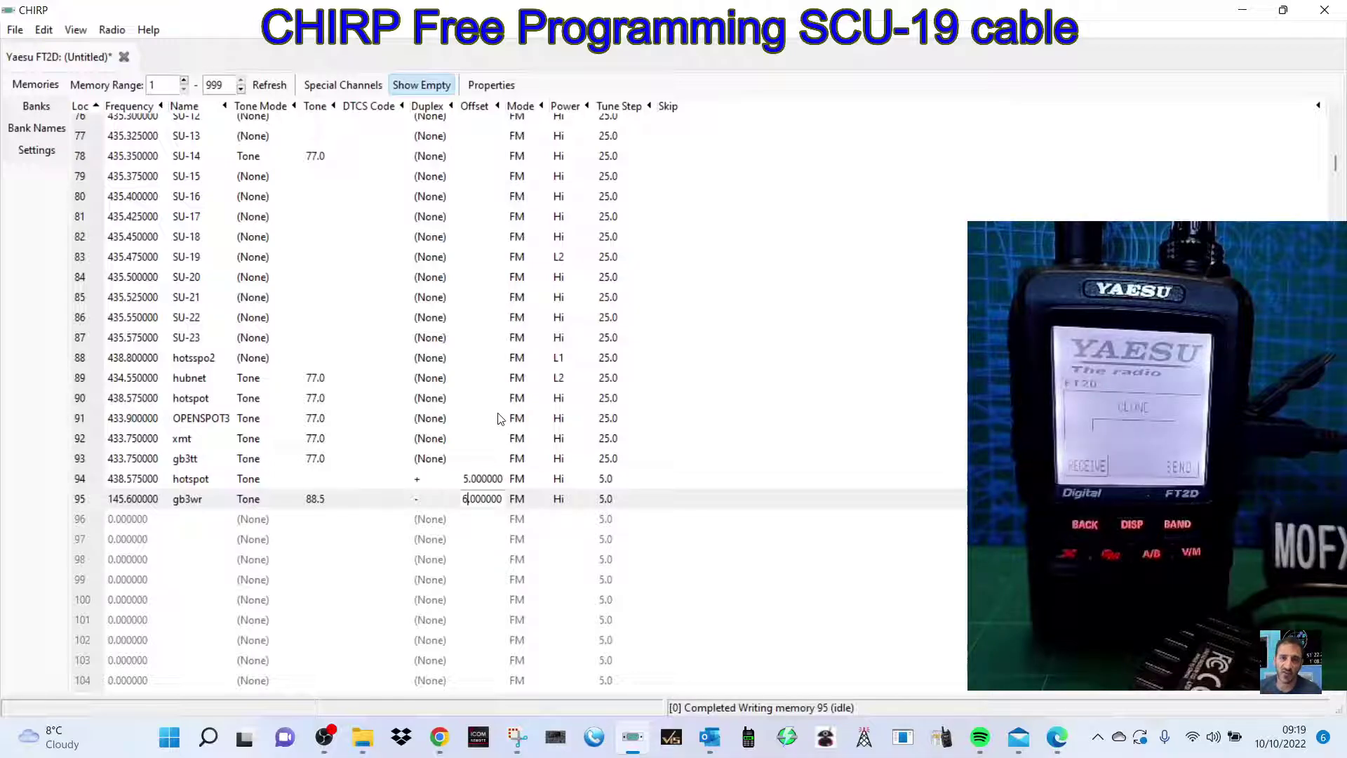
Correct the gb3wr channel's offset to 0.600000
scroll(500, 413, up, 11)
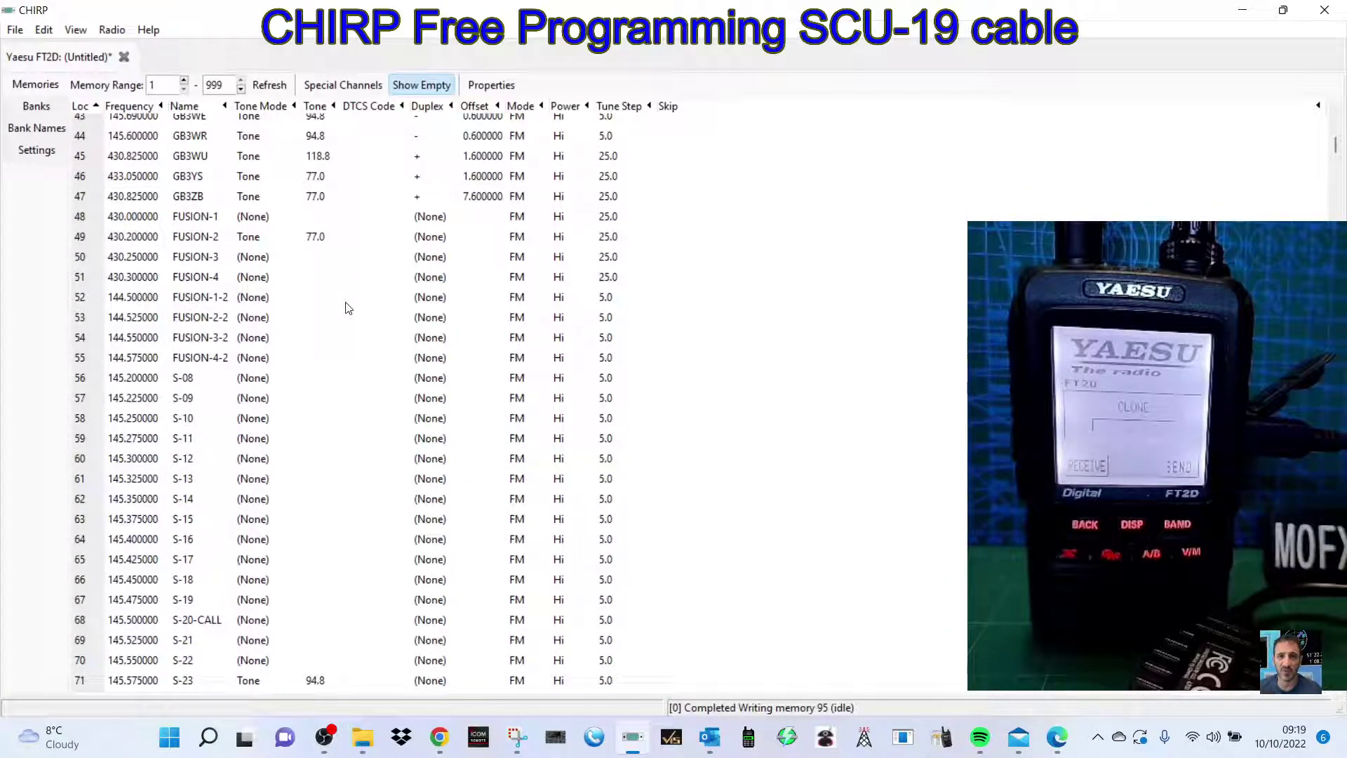
scroll(477, 203, up, 1)
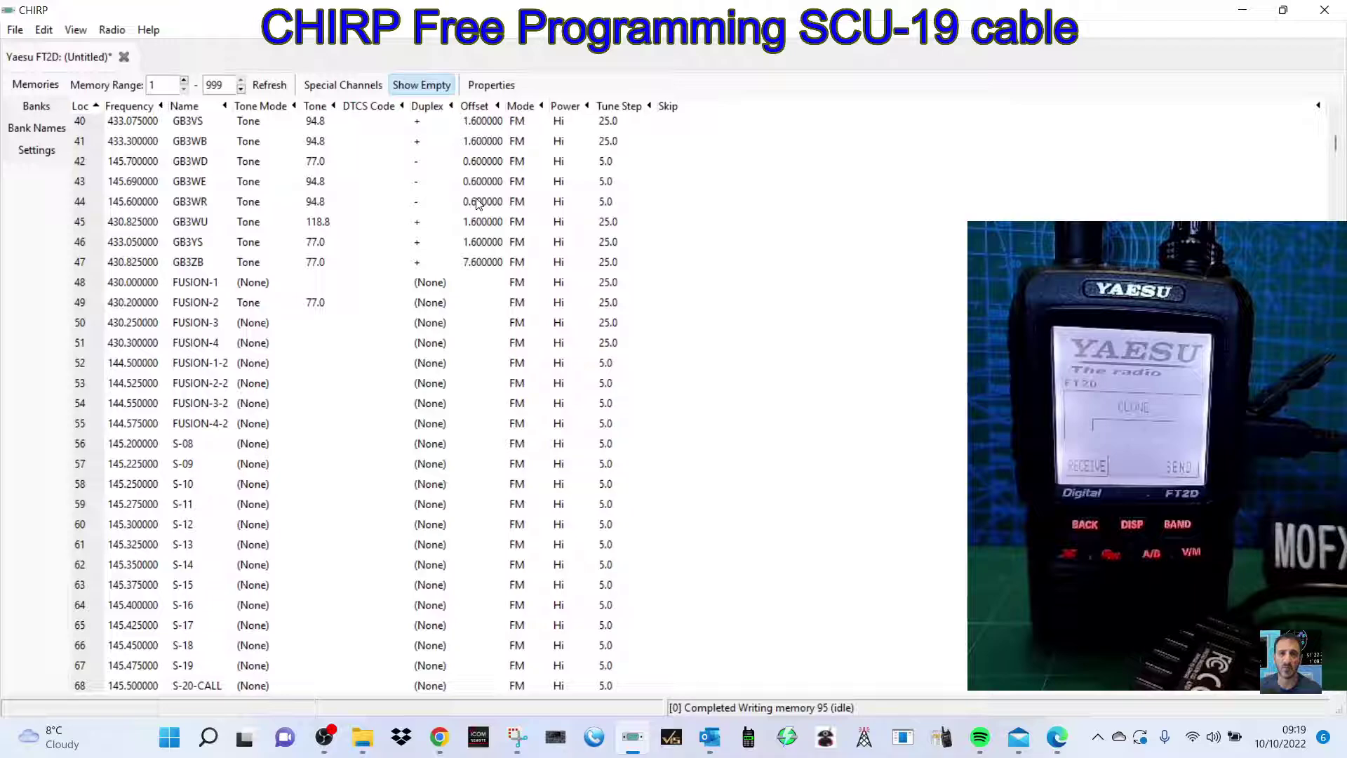
scroll(481, 222, down, 11)
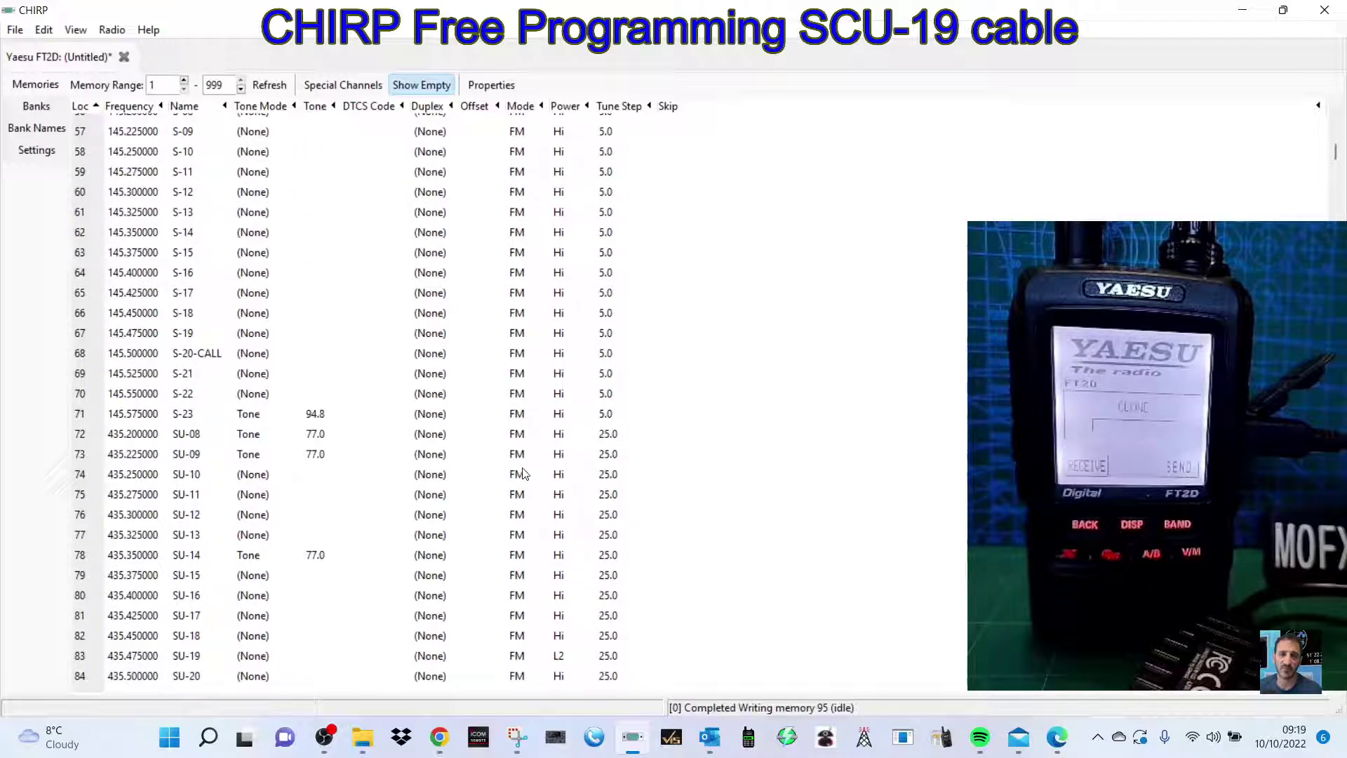
click(495, 567)
key(BackSpace)
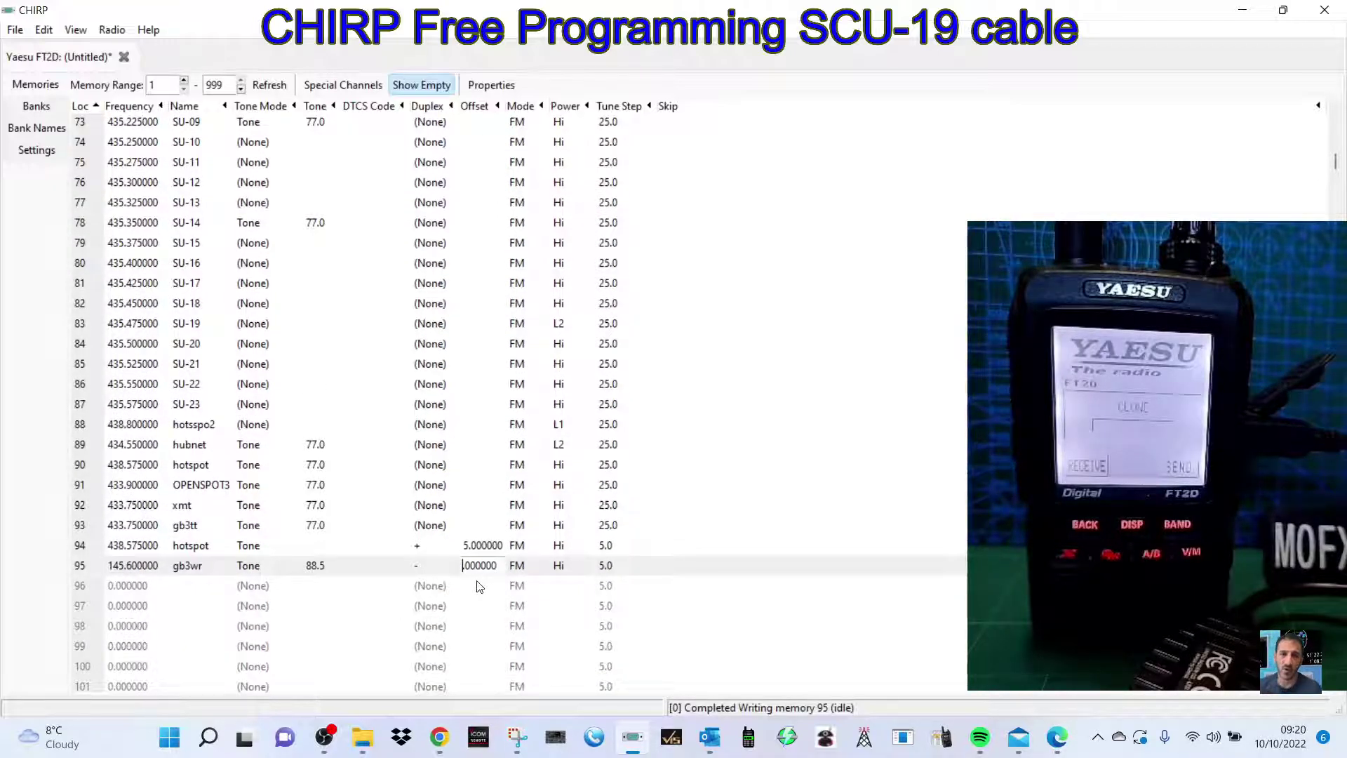
text(0.)
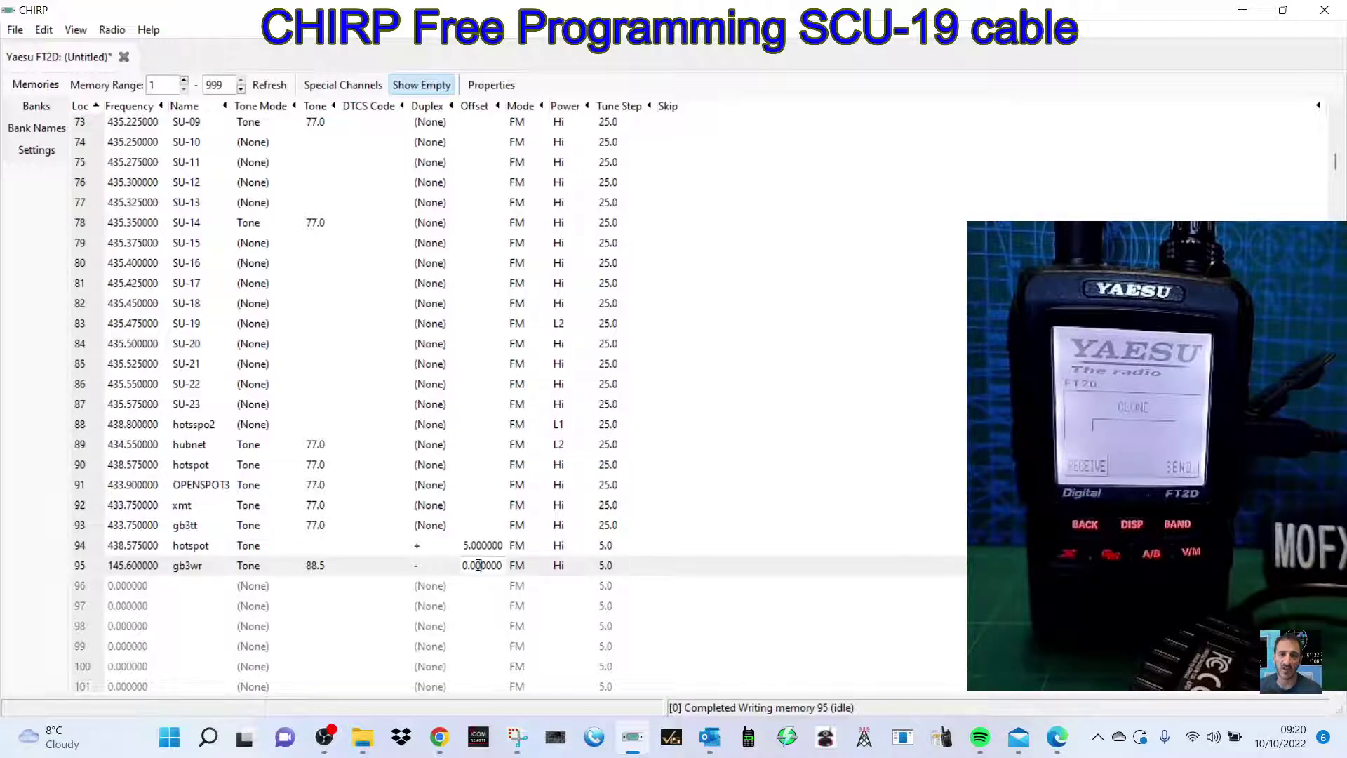
click(478, 567)
key(BackSpace)
text(6)
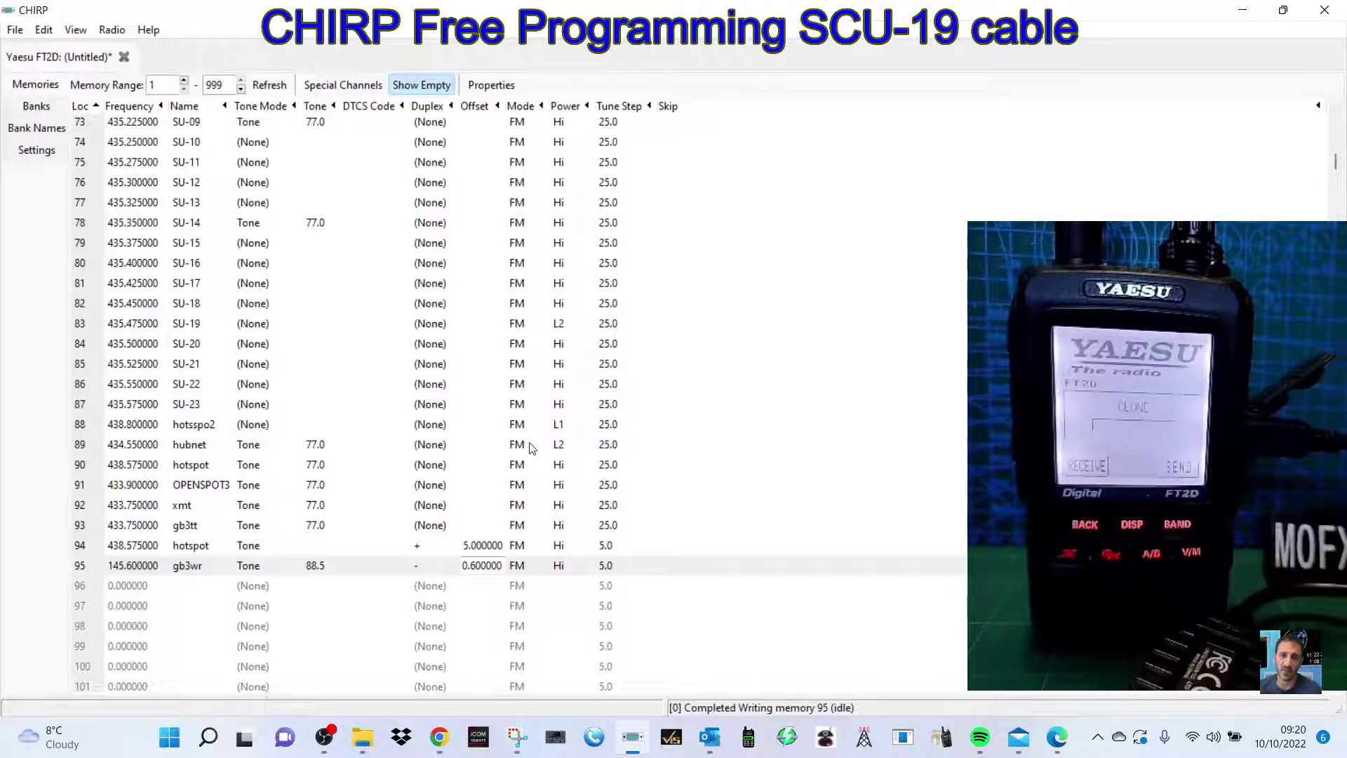
scroll(535, 450, up, 12)
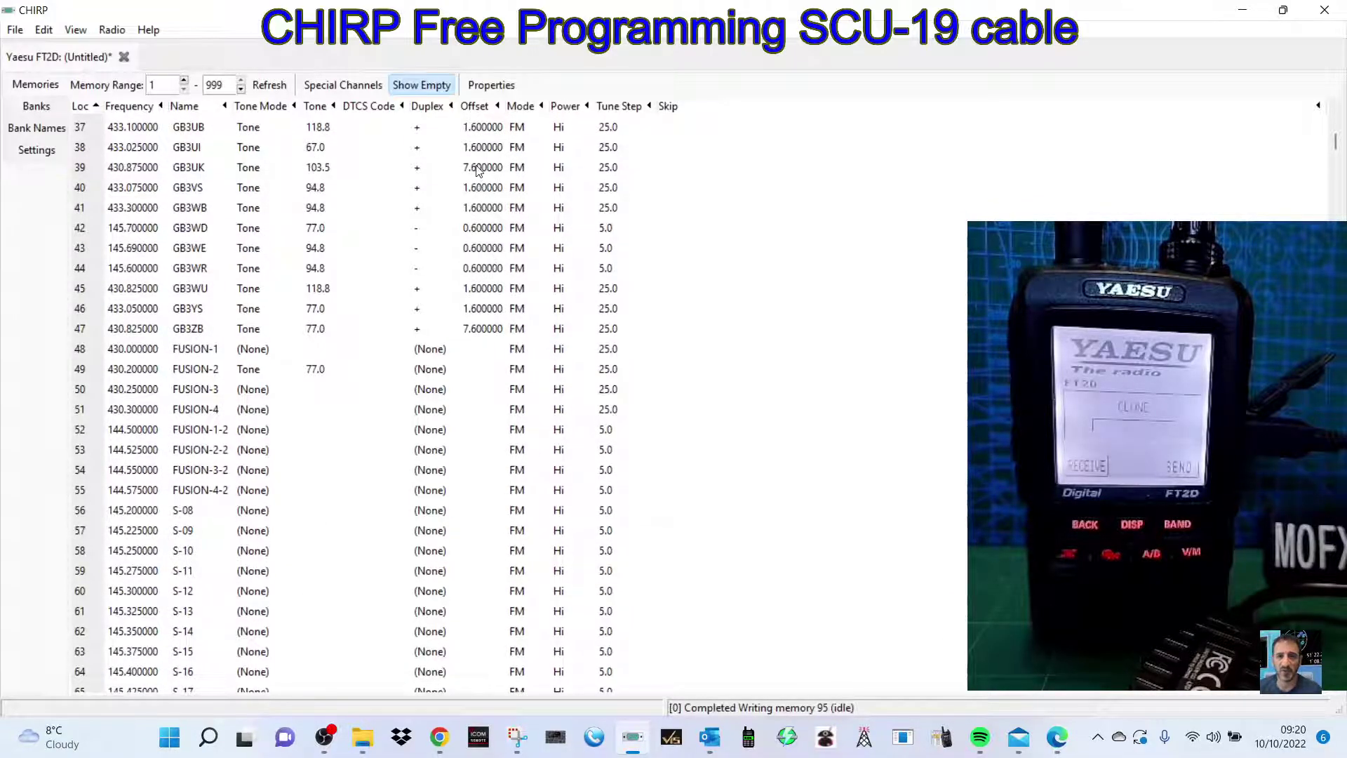
scroll(562, 421, down, 15)
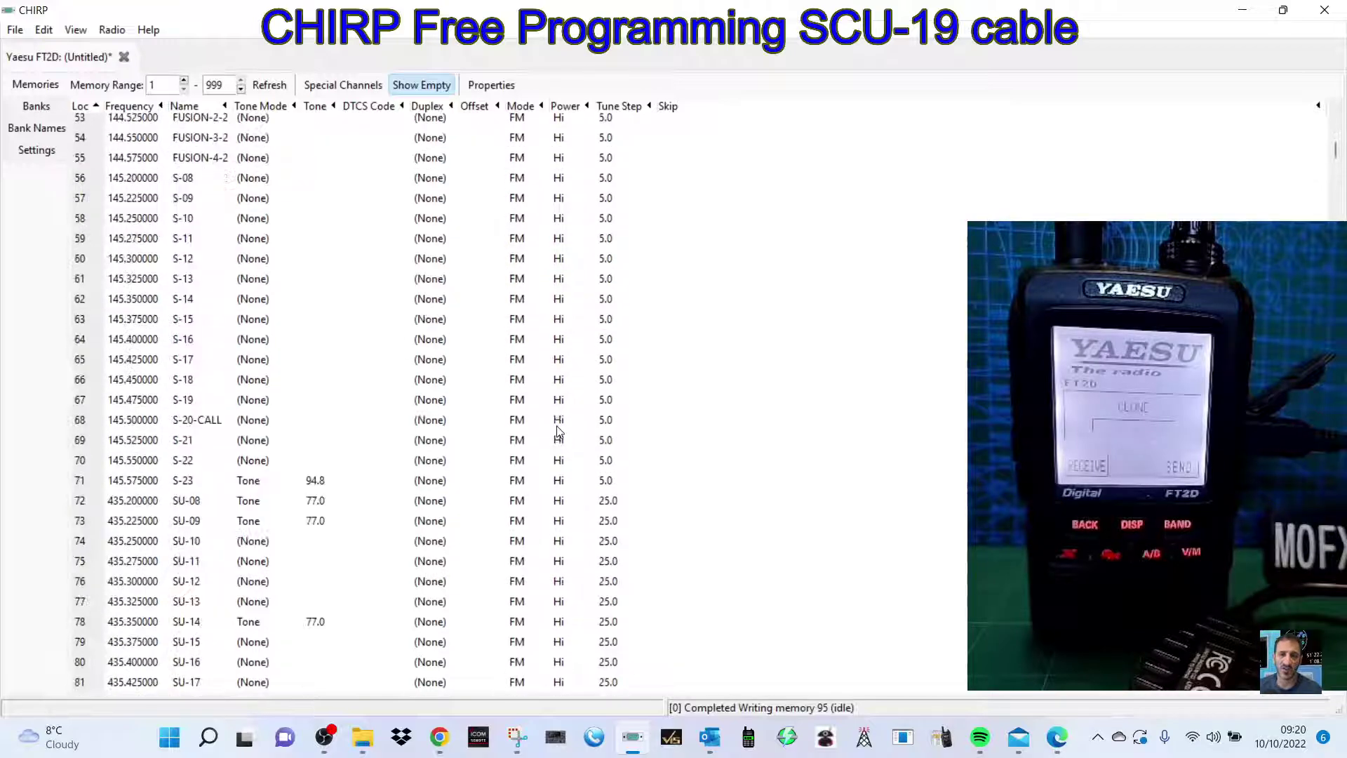
click(557, 424)
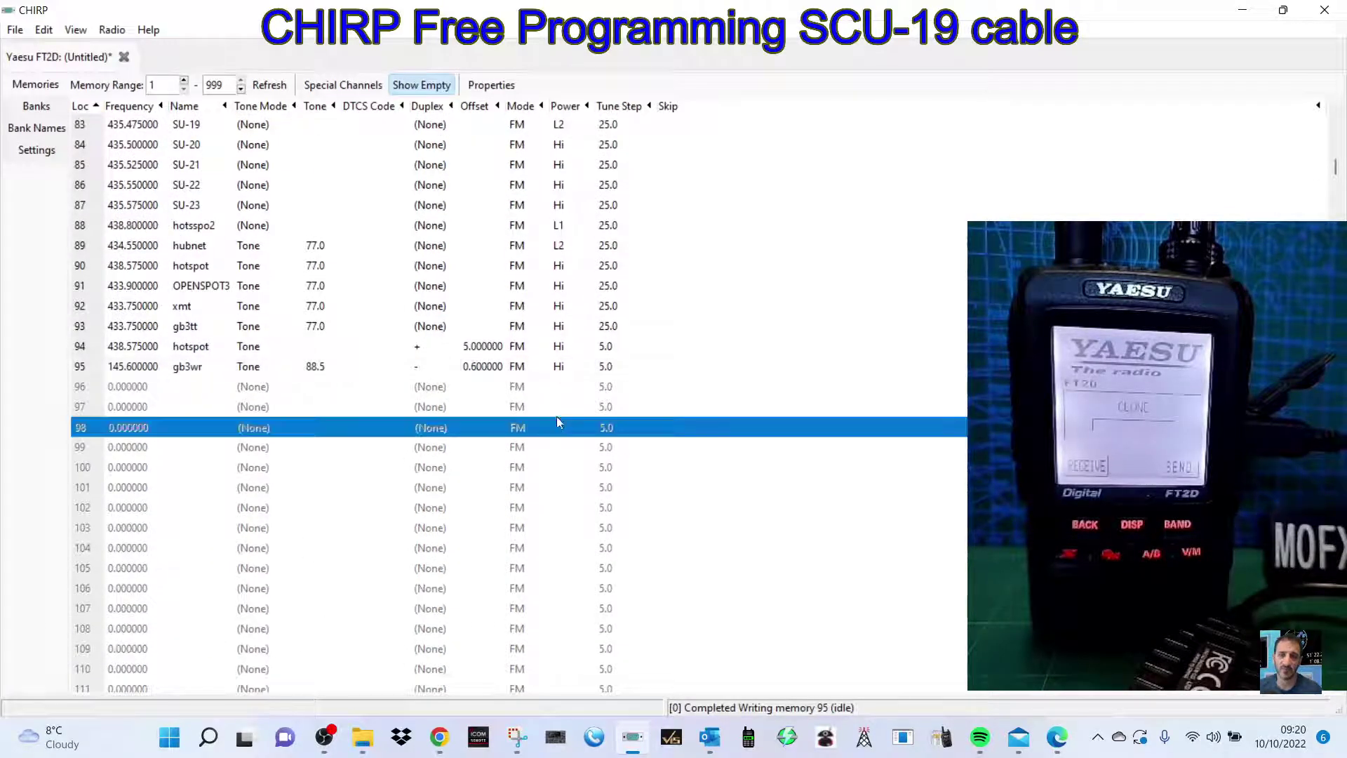
Set the gb3wr channel's power to L3, then browse the View menu
click(565, 366)
click(568, 366)
click(587, 366)
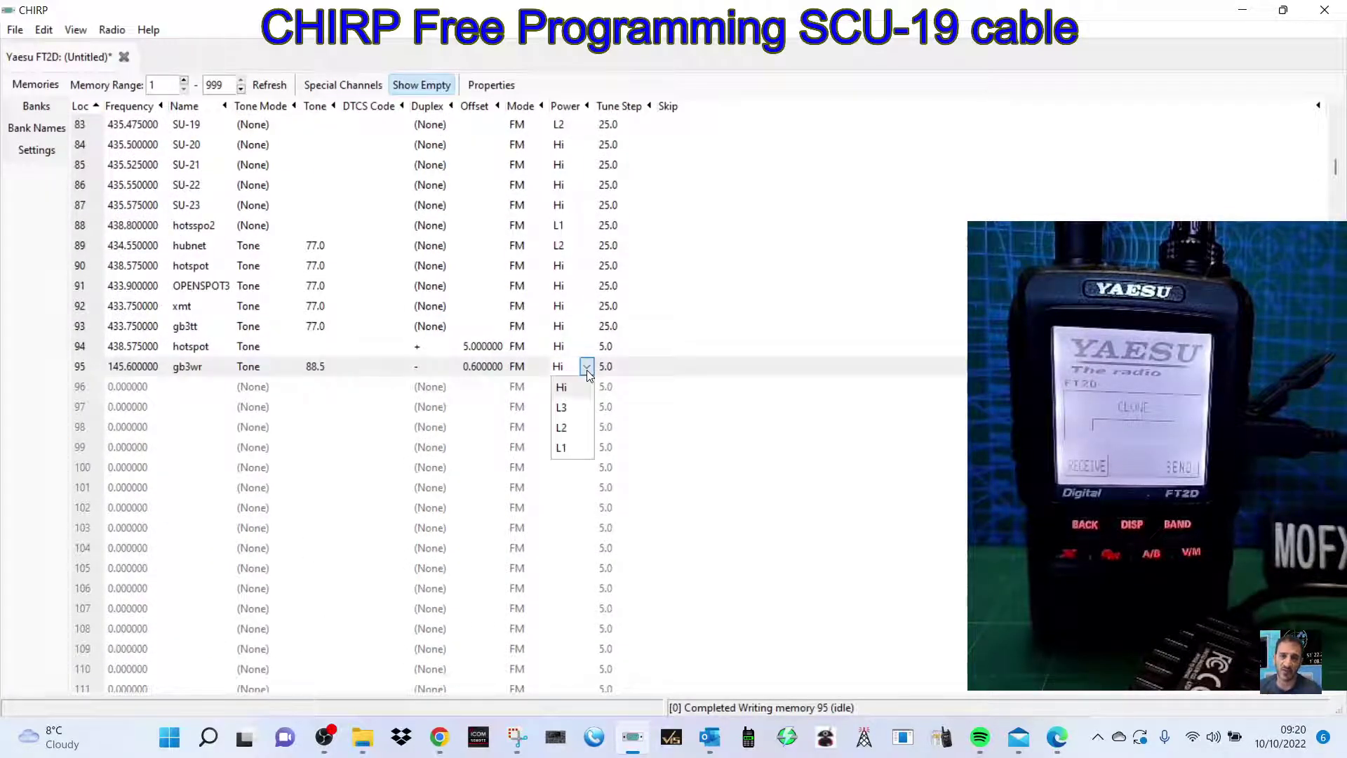
click(572, 411)
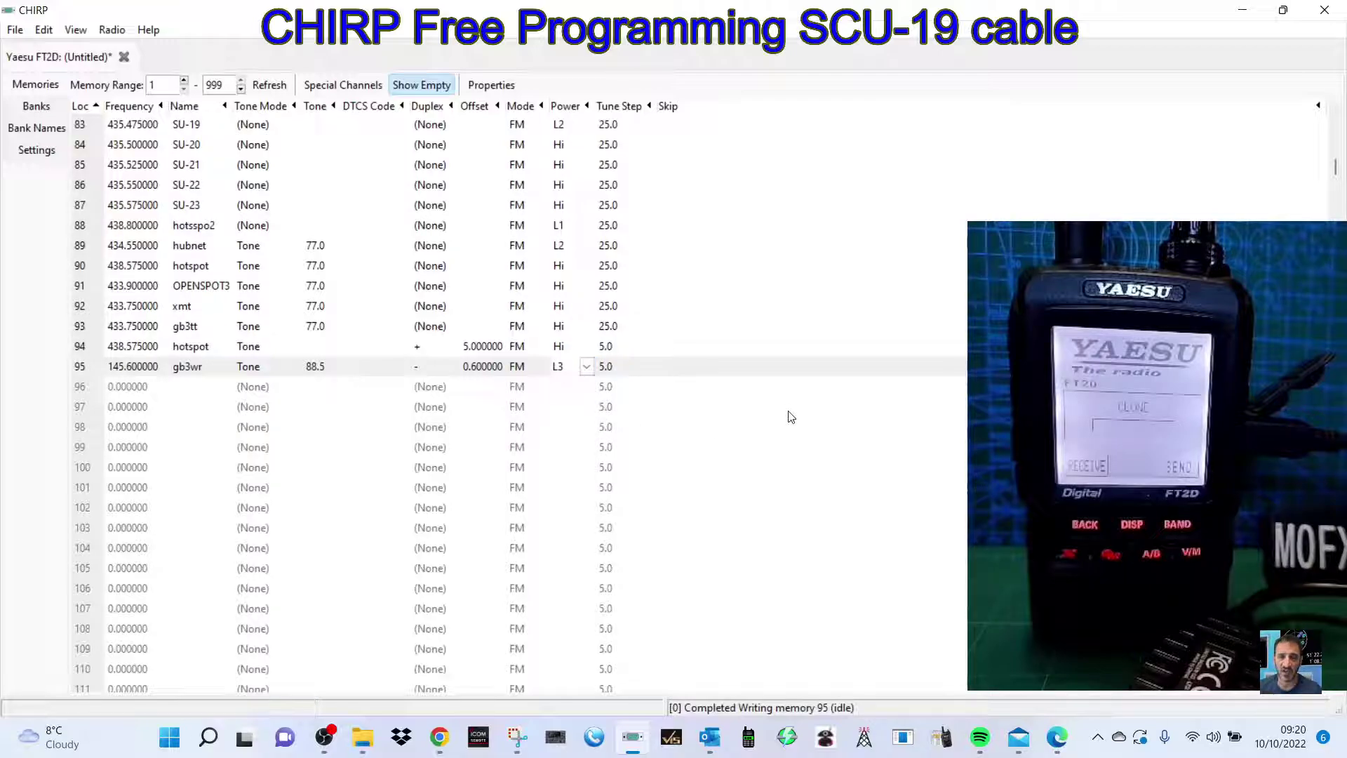
click(75, 31)
mouse_move(108, 34)
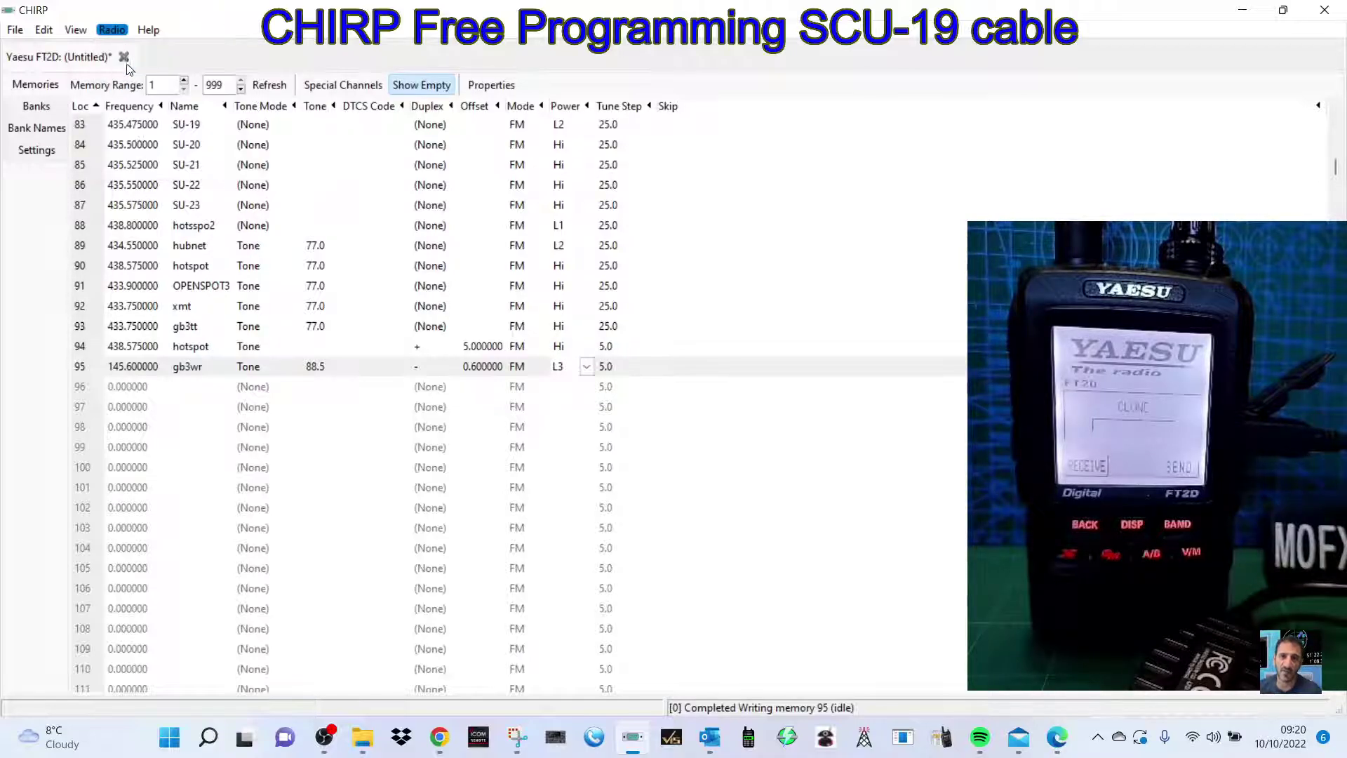
key(Escape)
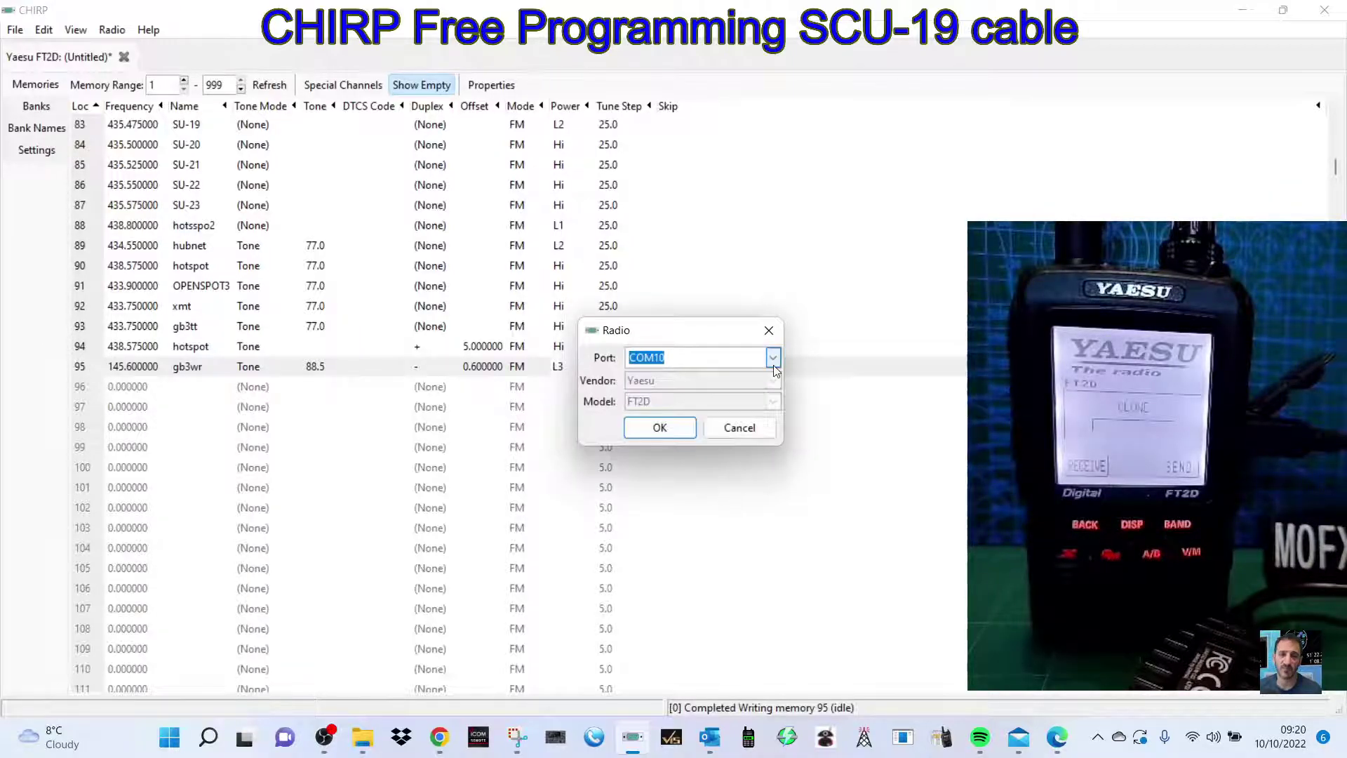
click(675, 429)
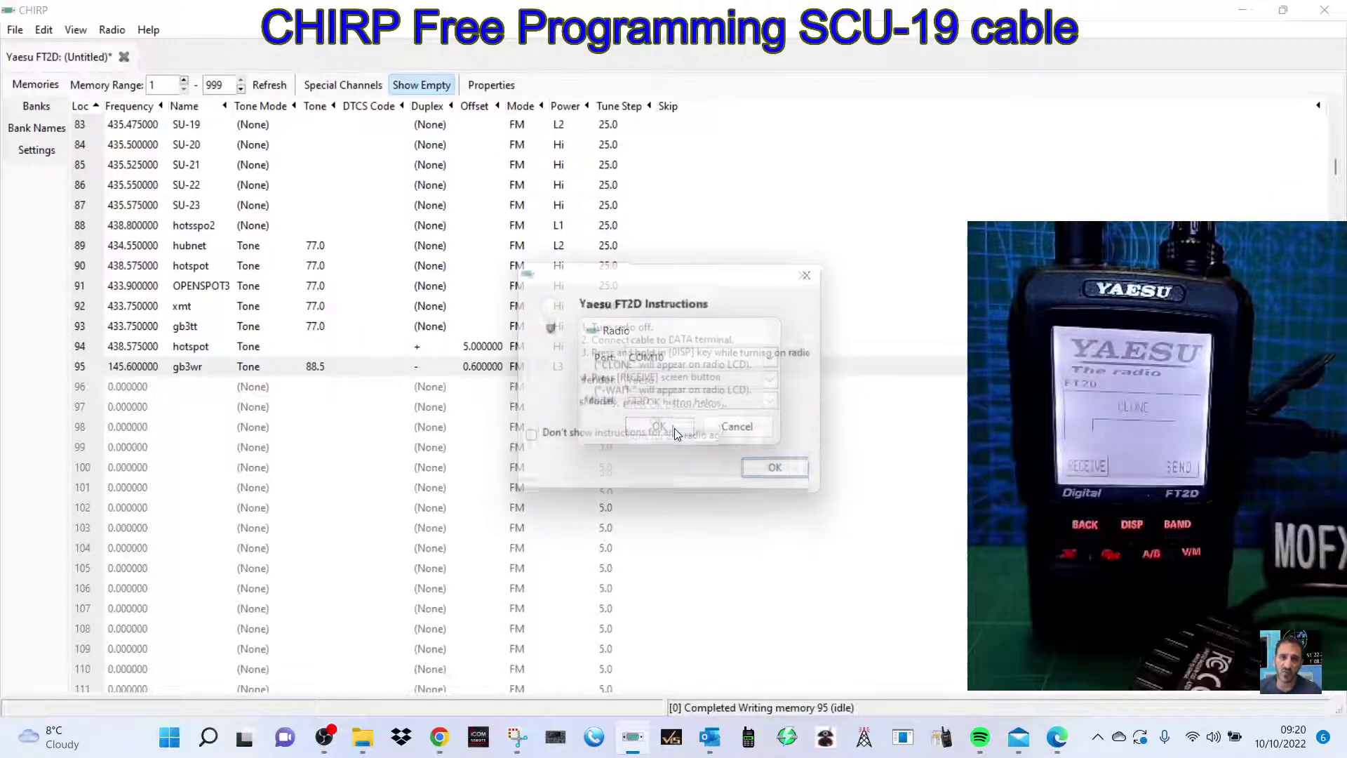
click(781, 478)
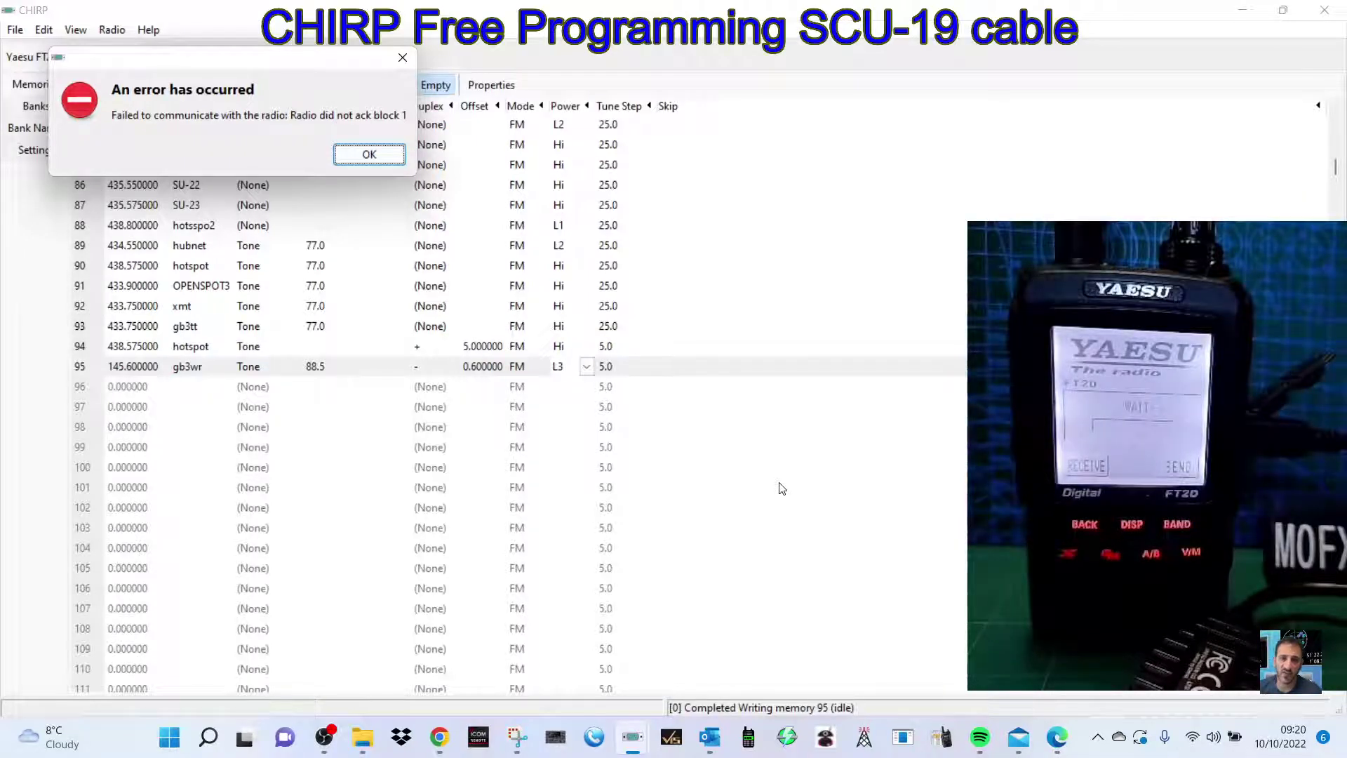
click(370, 156)
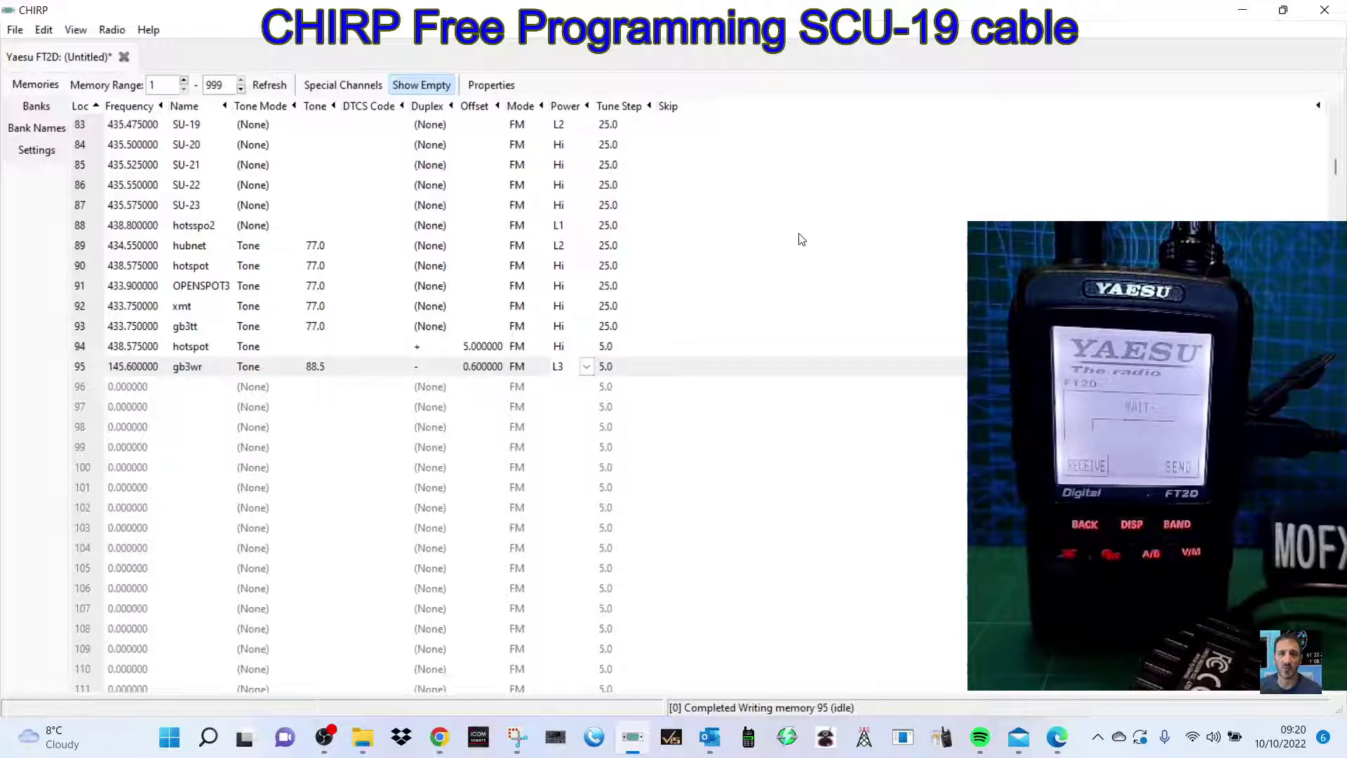
Restore CHIRP to a smaller window and bring Chrome's Yaesu FT2DR page forward
click(1283, 9)
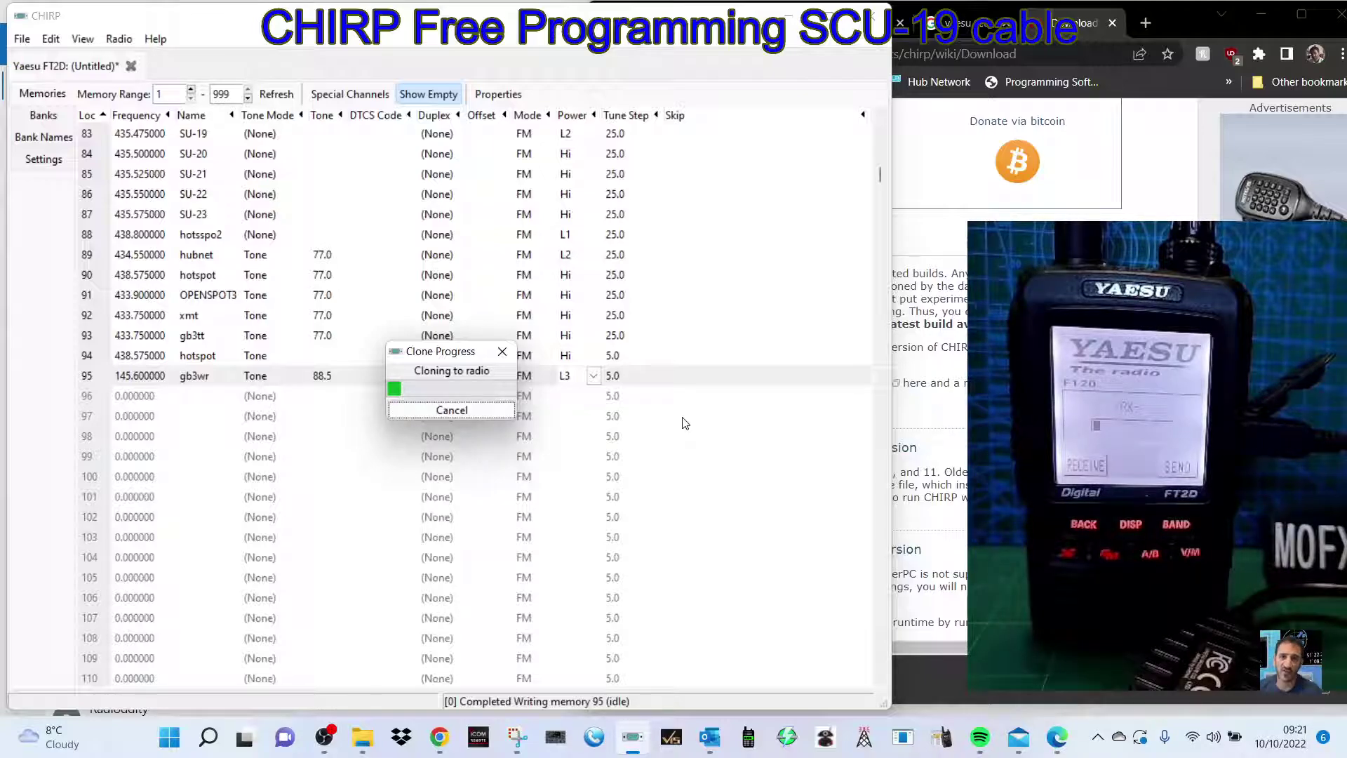
click(923, 160)
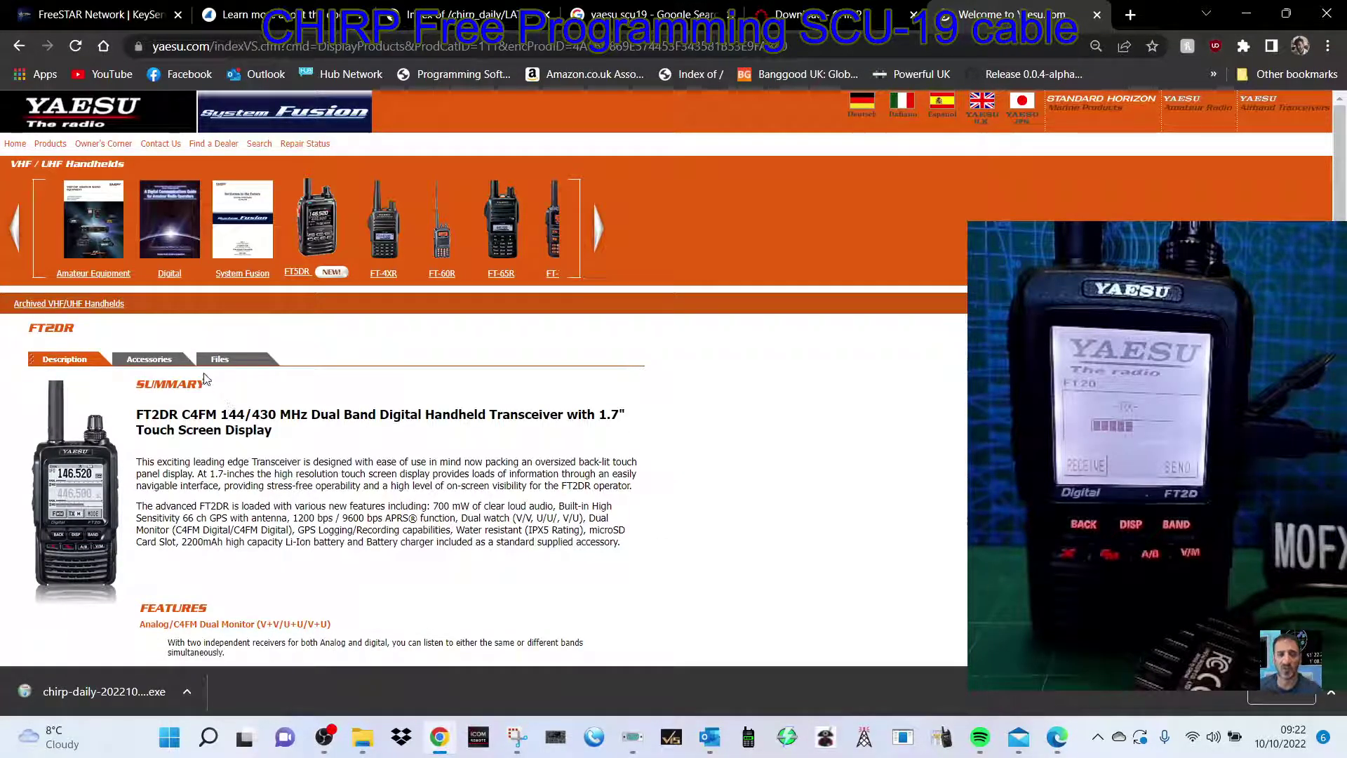
Look over the FT2DR Files list, restore Chrome, and switch to the CHIRP daily LATEST listing
click(223, 367)
scroll(663, 484, down, 2)
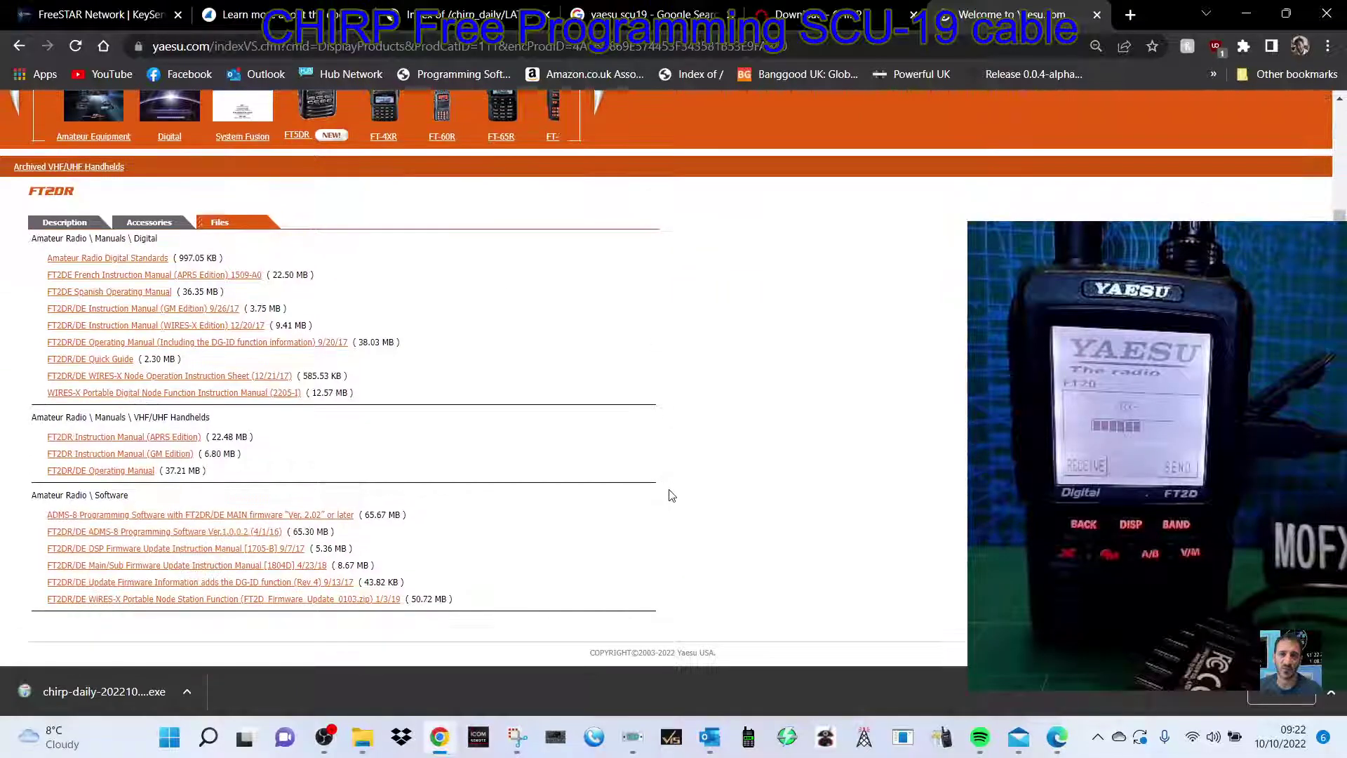
scroll(648, 521, up, 2)
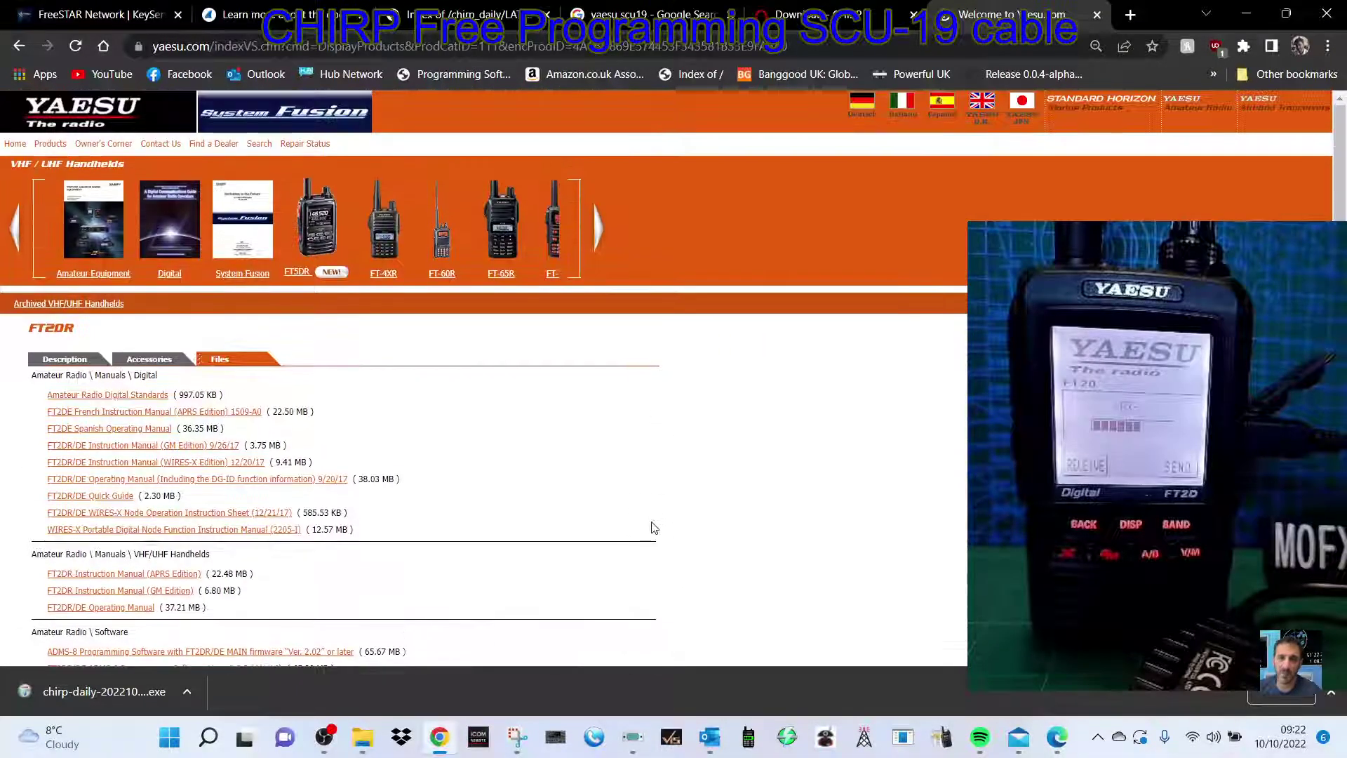
scroll(648, 520, down, 2)
scroll(643, 526, up, 2)
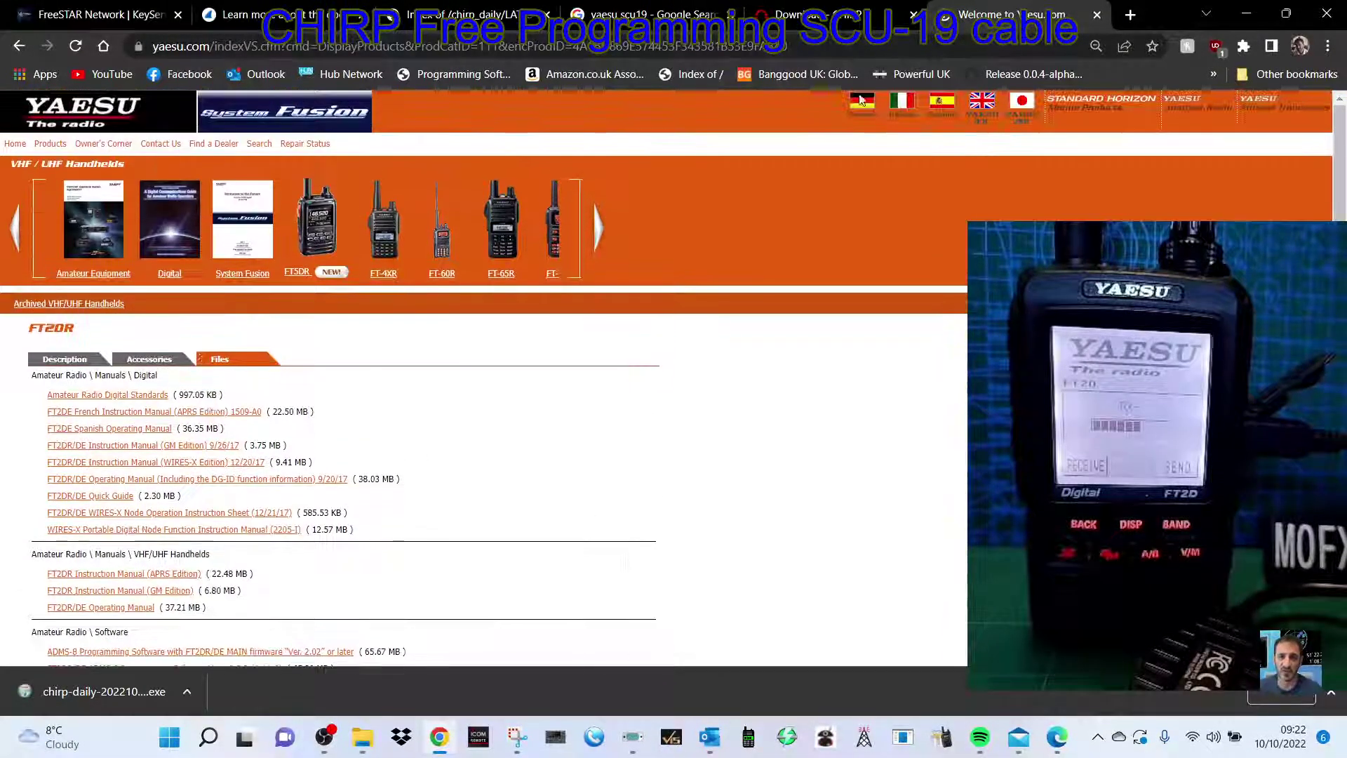
click(1285, 15)
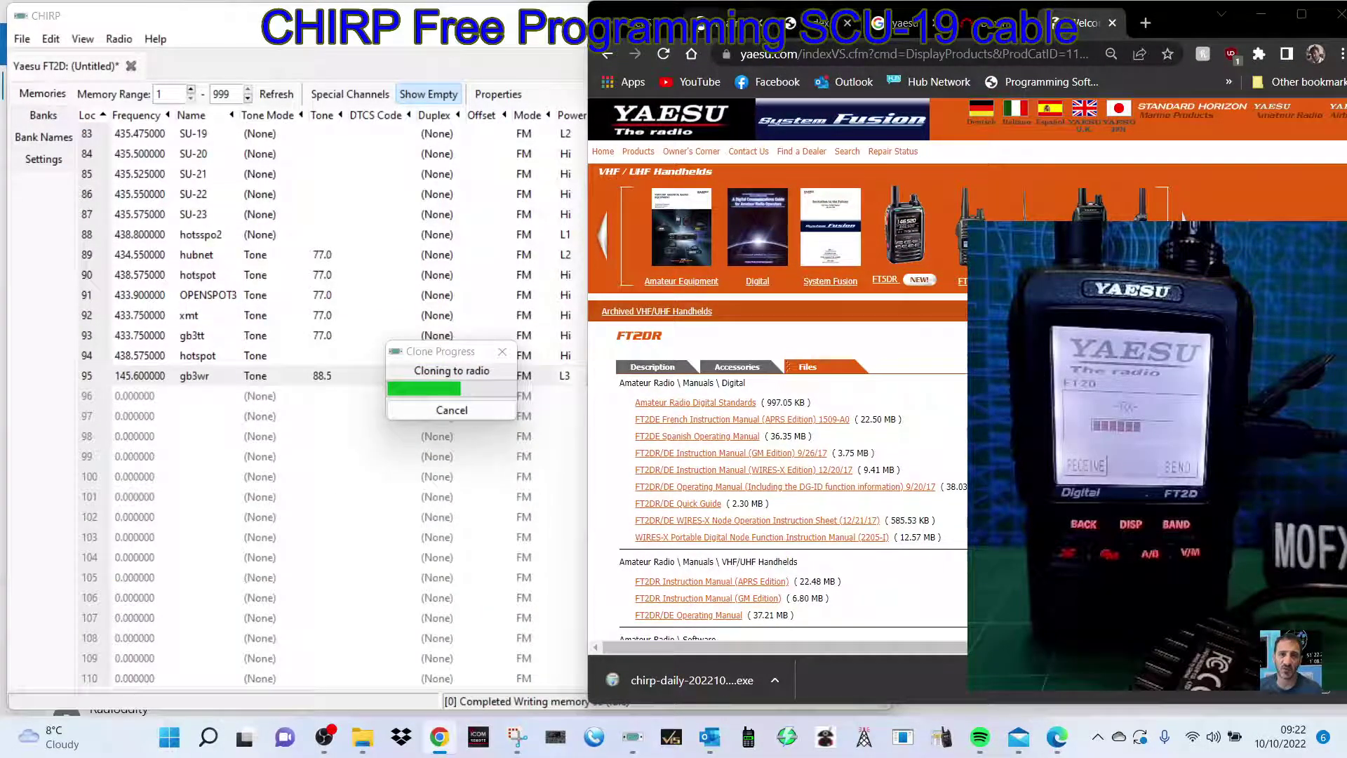
click(810, 23)
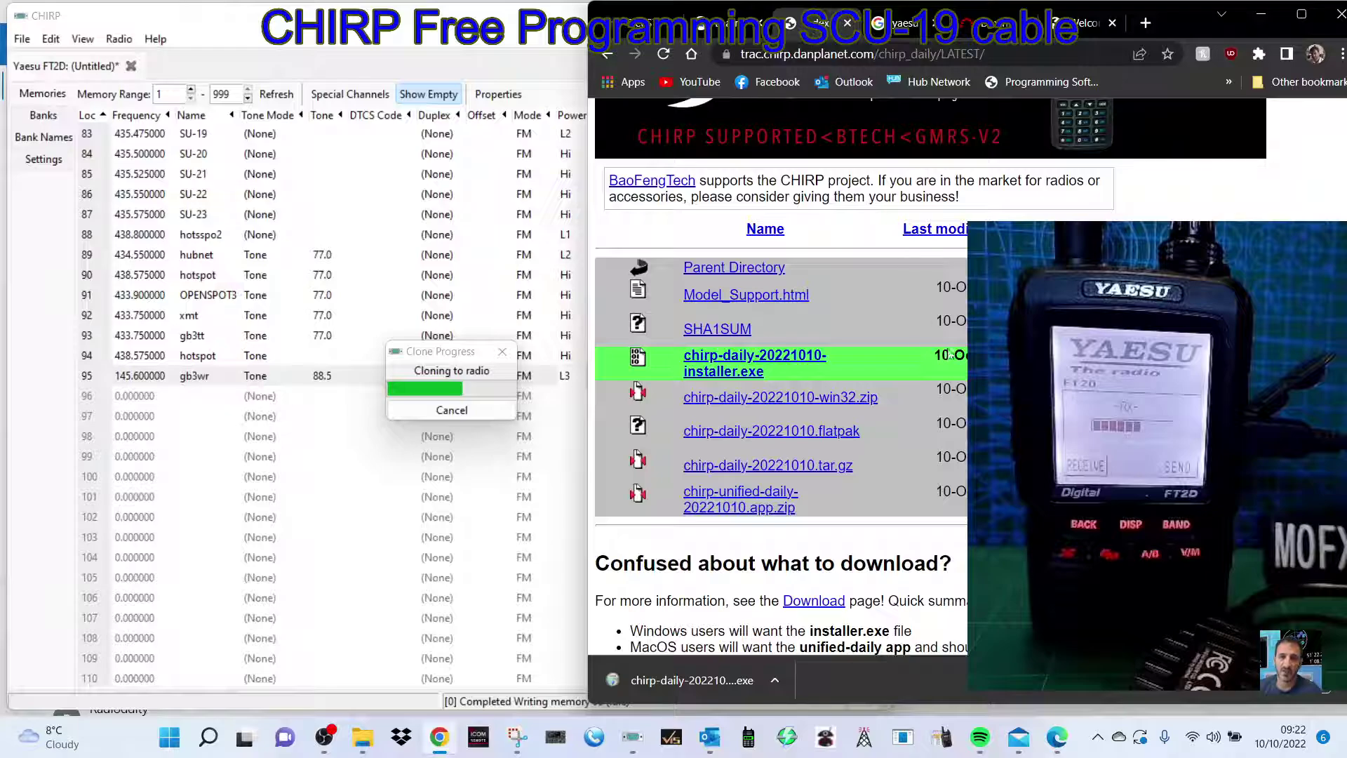